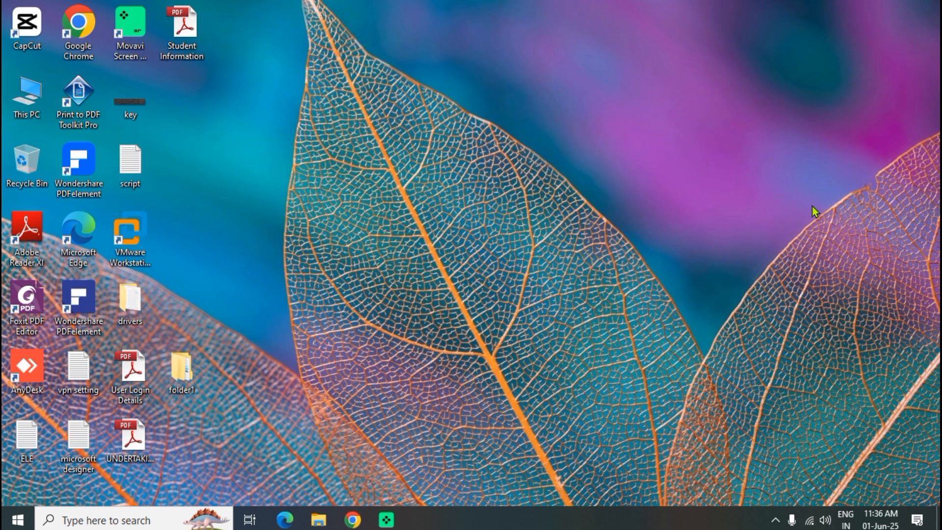
Open the Startup and Recovery settings from this PC's advanced system settings
right_click(20, 105)
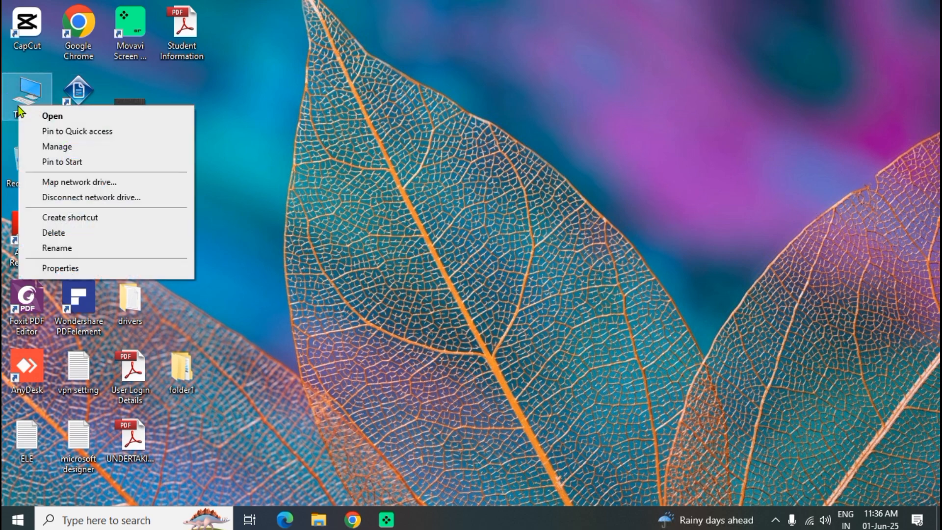
click(83, 269)
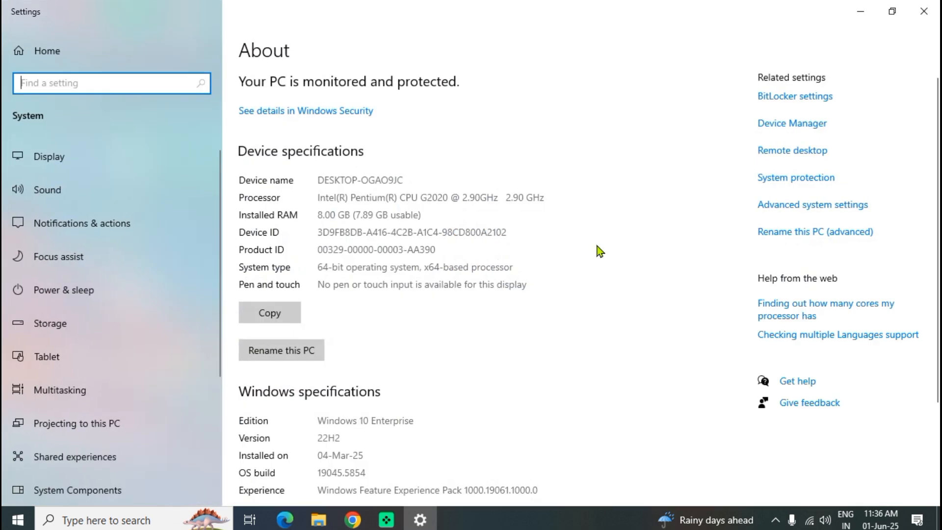
click(817, 204)
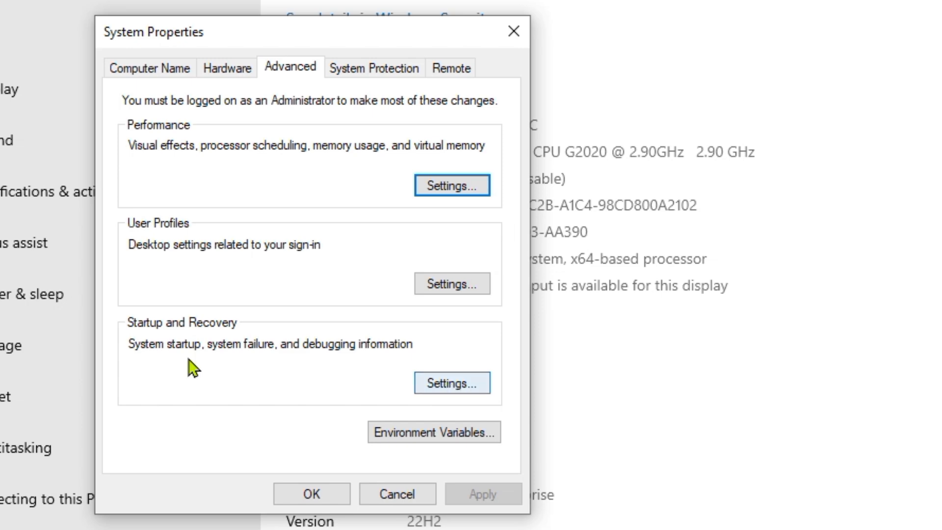
click(470, 386)
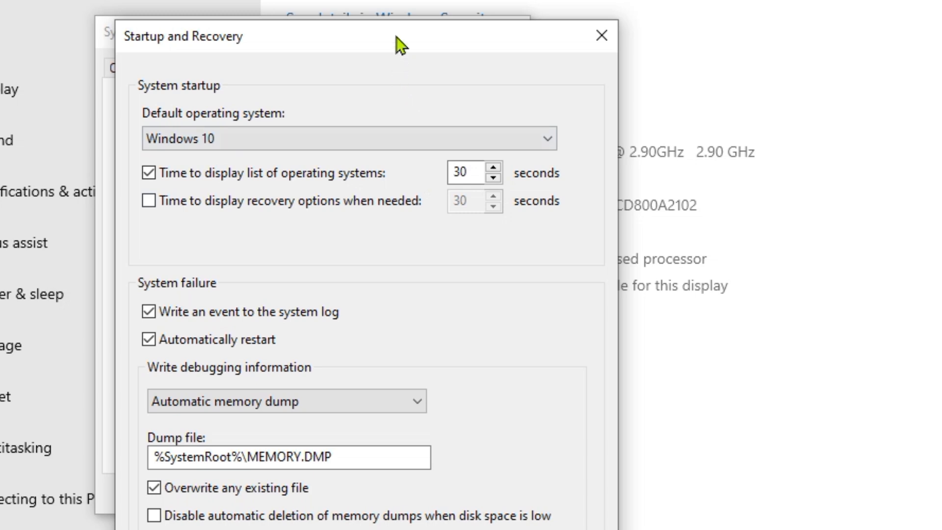
drag(400, 42, 471, 11)
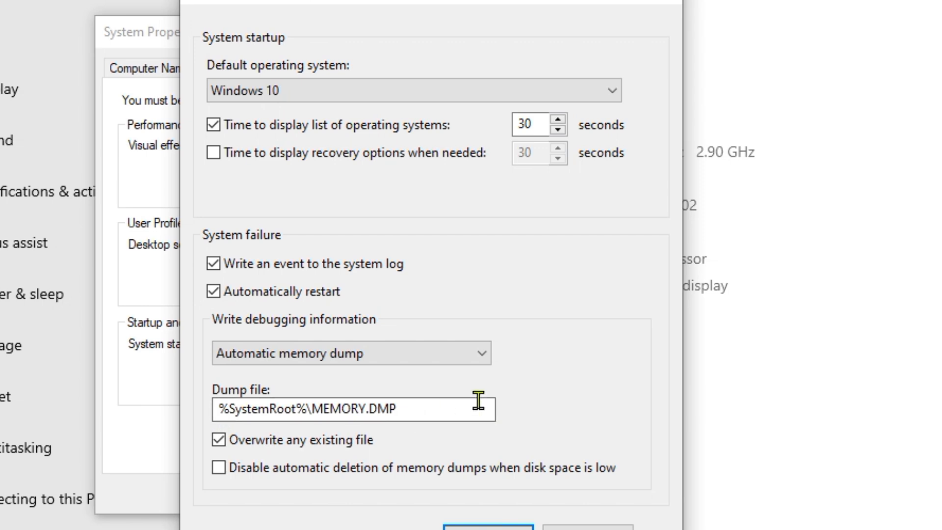
Configure system failure handling with Automatically restart off, Complete memory dump selected, and Overwrite any existing file off
click(214, 292)
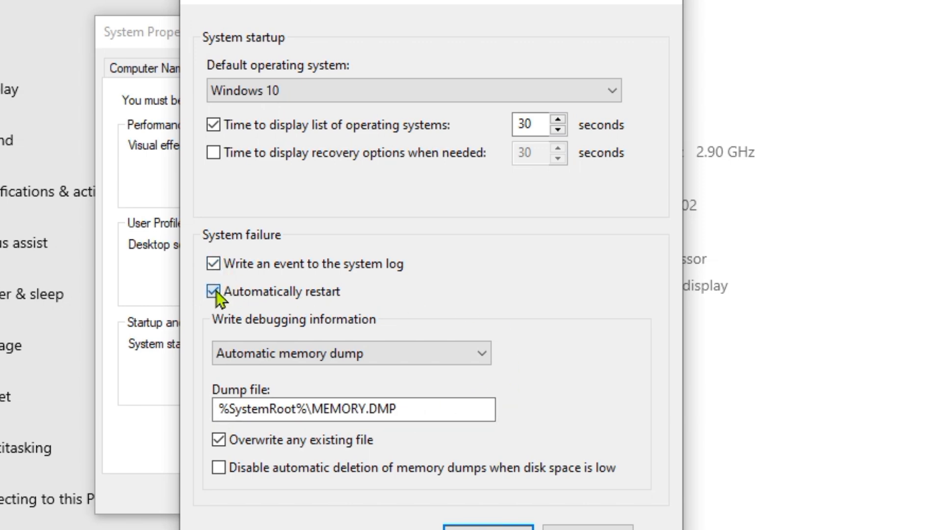
click(254, 357)
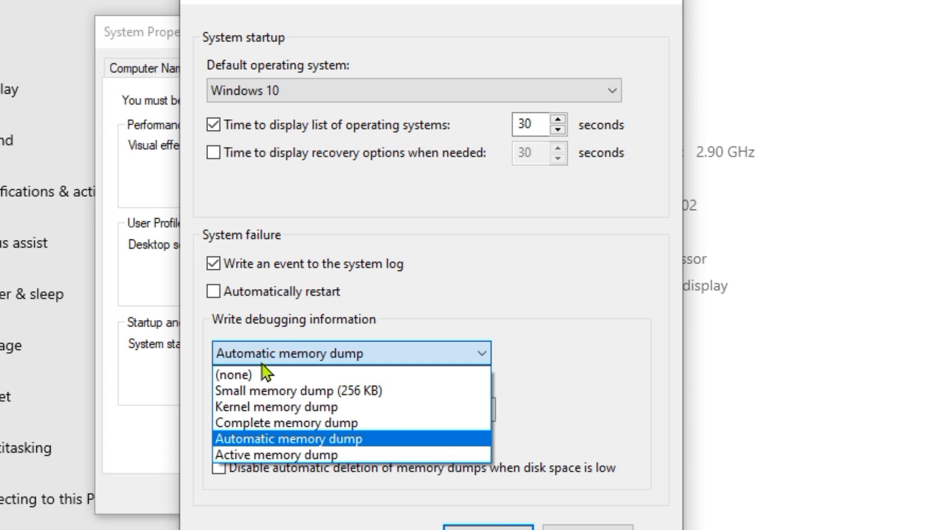
click(332, 429)
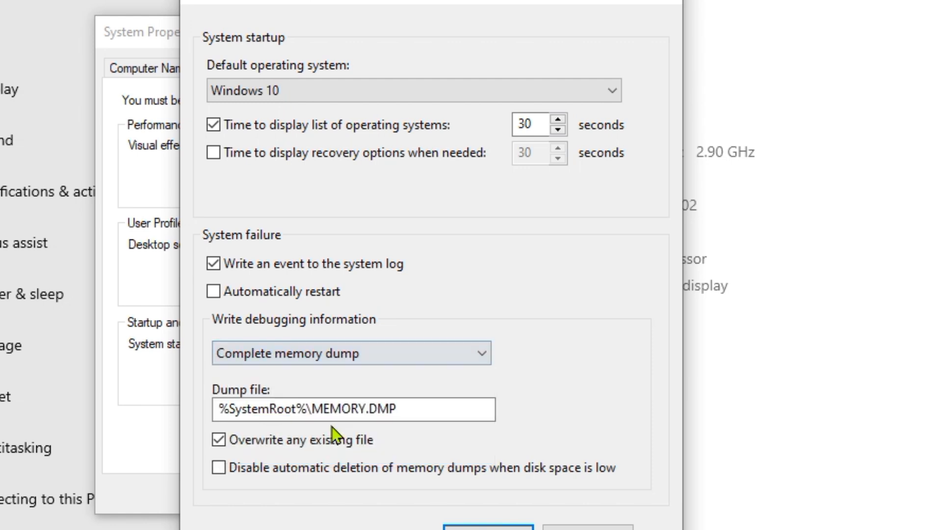
click(219, 442)
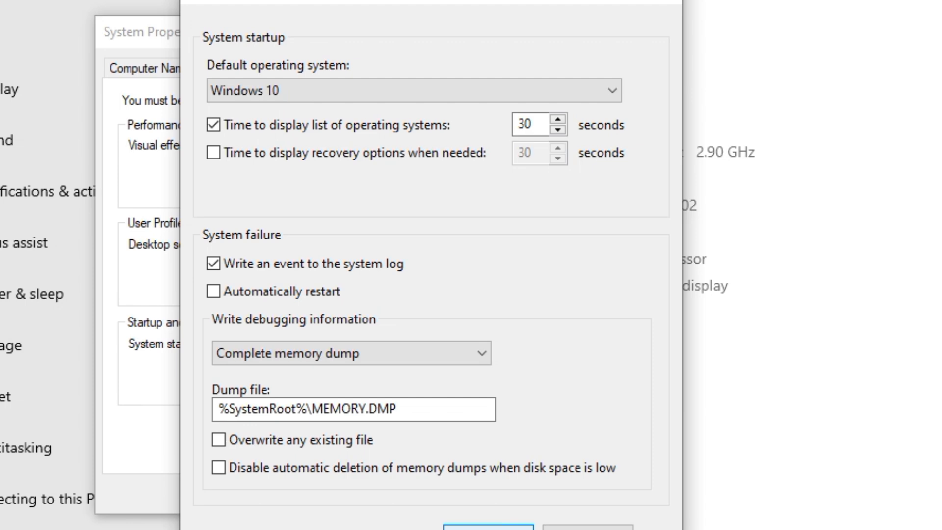
click(489, 527)
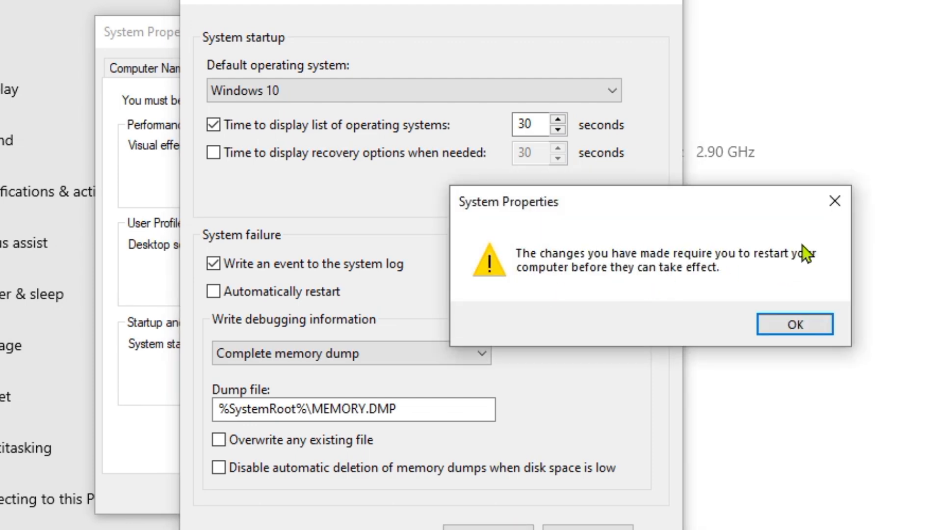
click(795, 325)
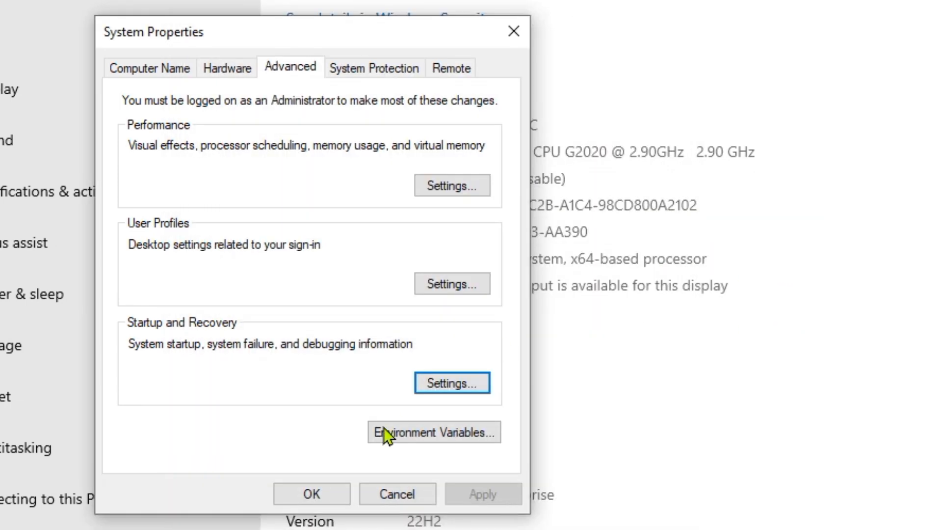
Accept the system properties changes, postpone the computer restart and close the system settings
click(313, 490)
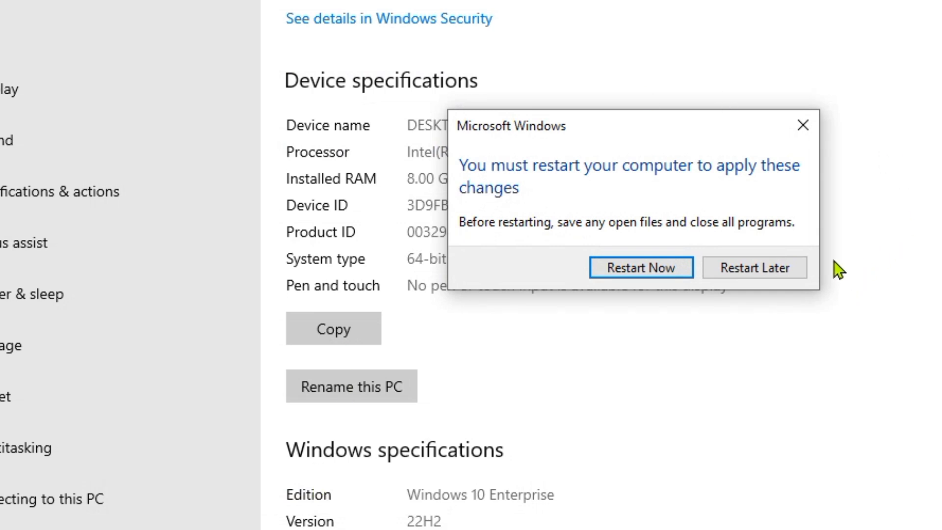
click(759, 271)
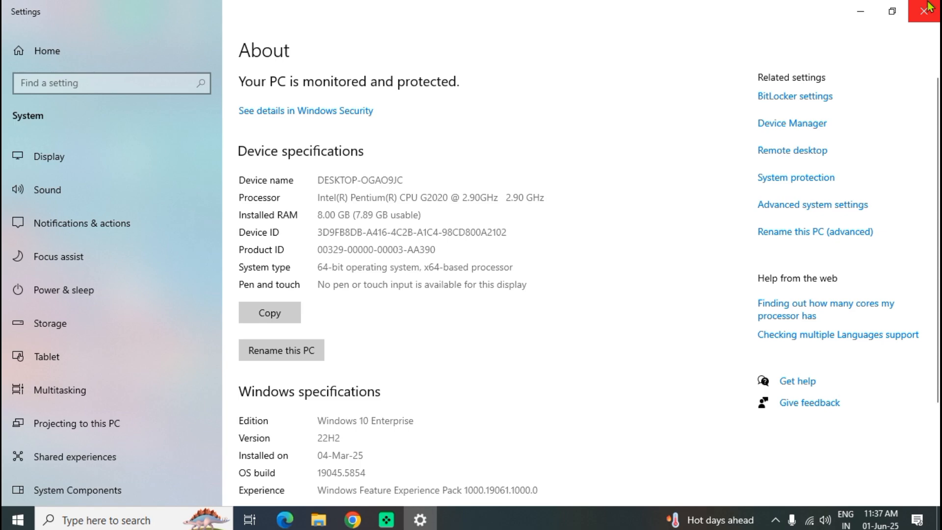
click(925, 9)
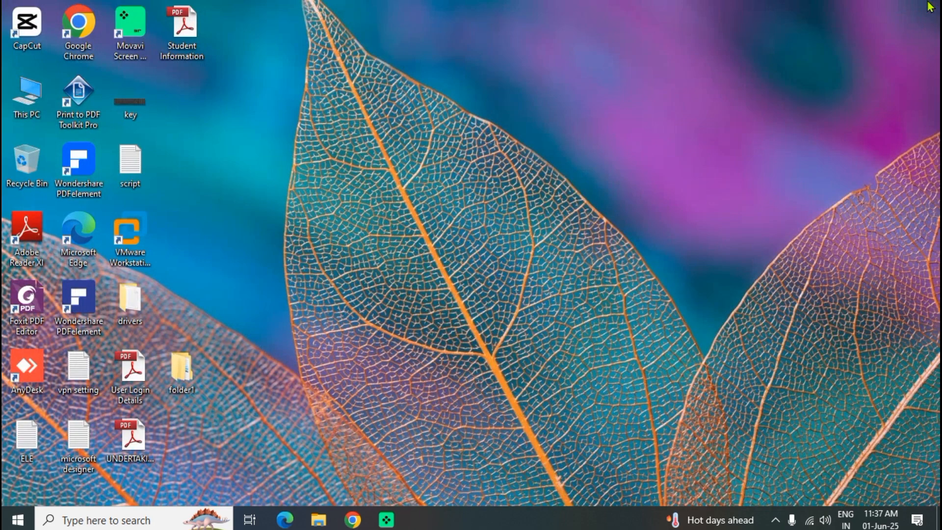
Open the Windows folder on Local Disk (C:)
double_click(8, 94)
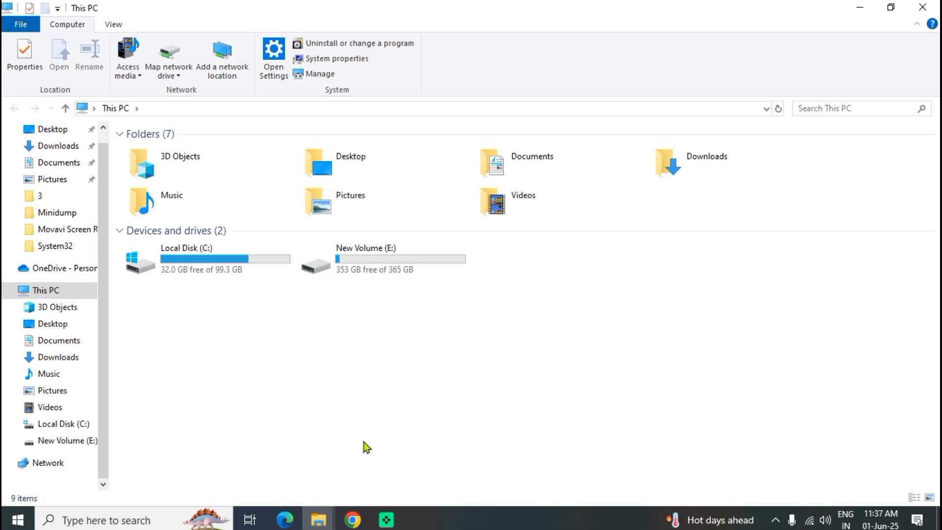
double_click(199, 266)
click(162, 266)
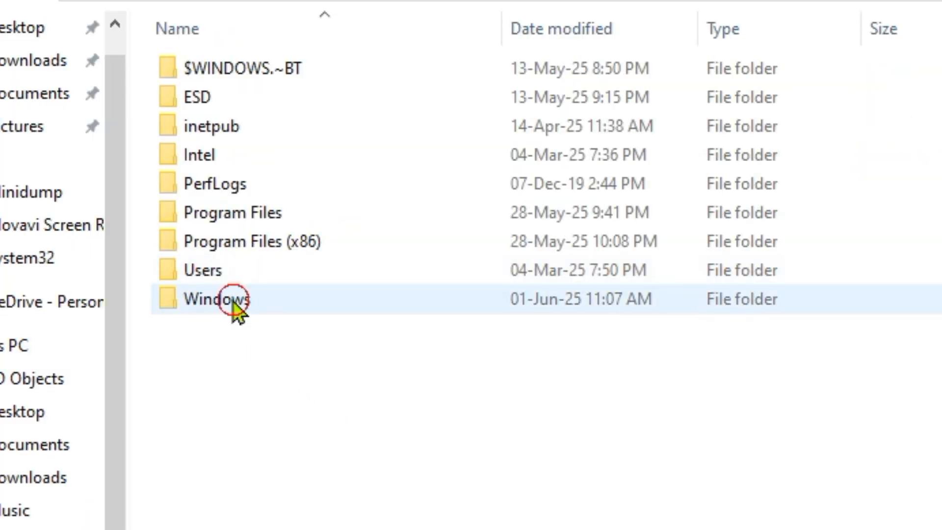
click(233, 301)
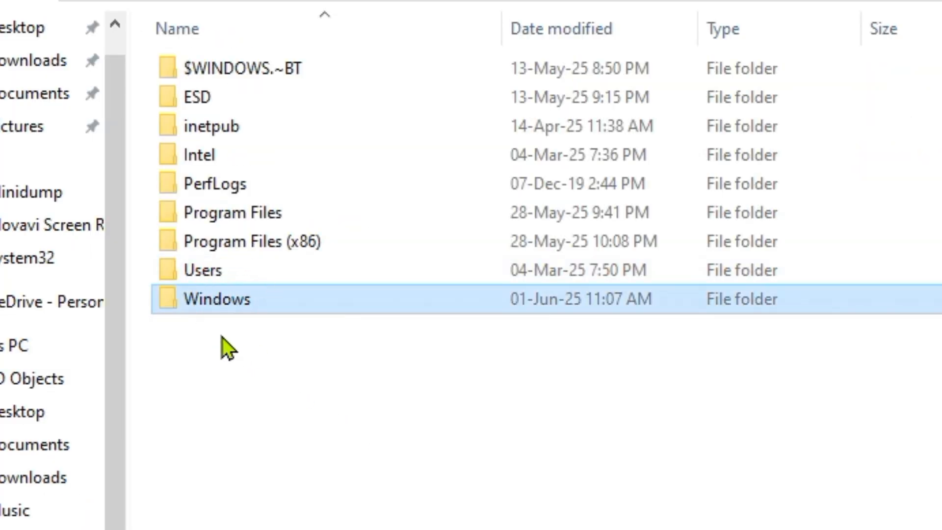
double_click(219, 292)
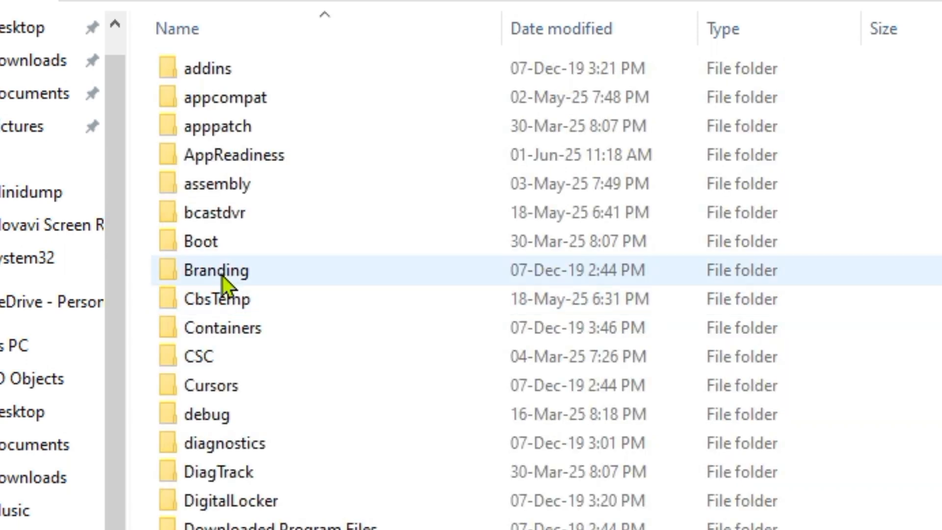
Open the Minidump folder inside the Windows folder and select the ye10n0.dump file
click(223, 276)
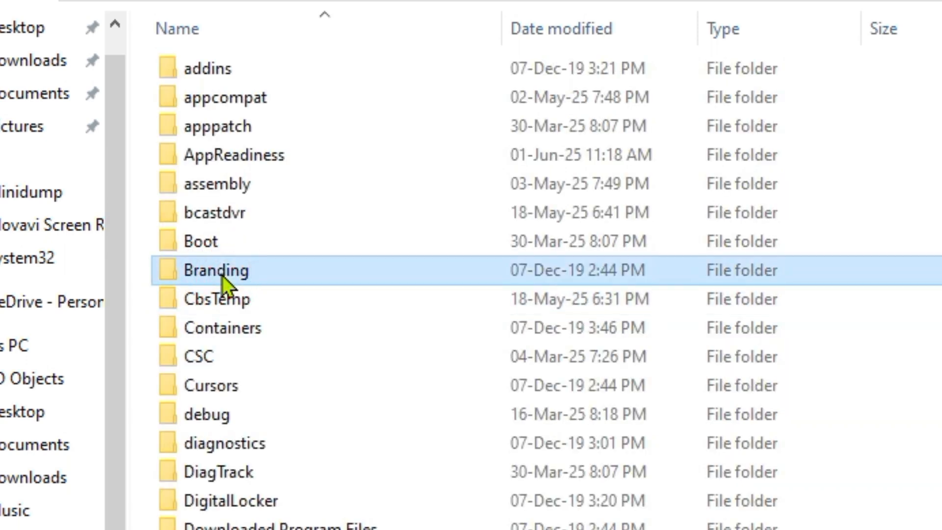
key(m)
key(m)
key(m)
key(m)
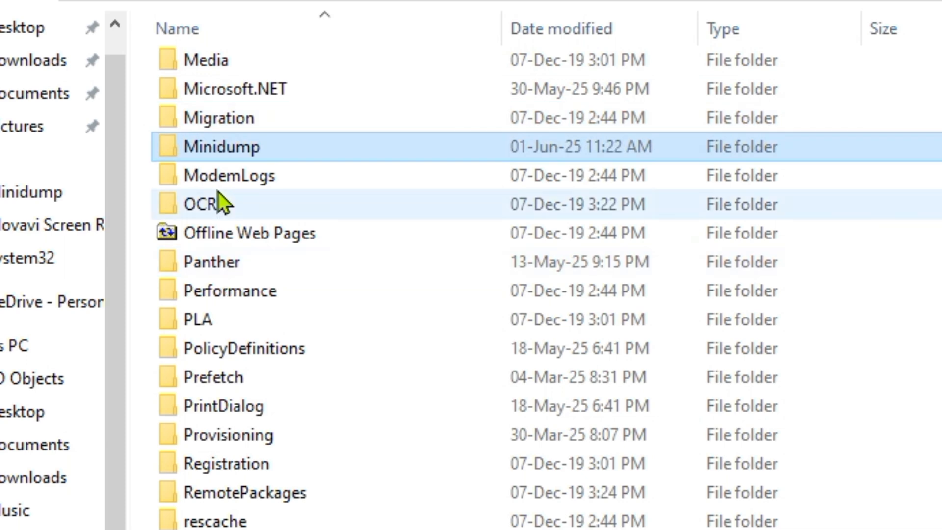
double_click(244, 142)
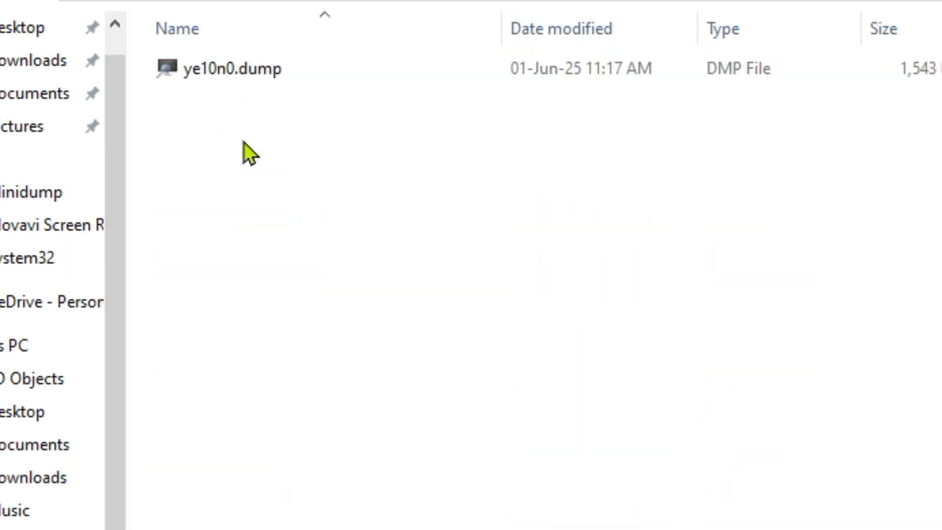
click(220, 71)
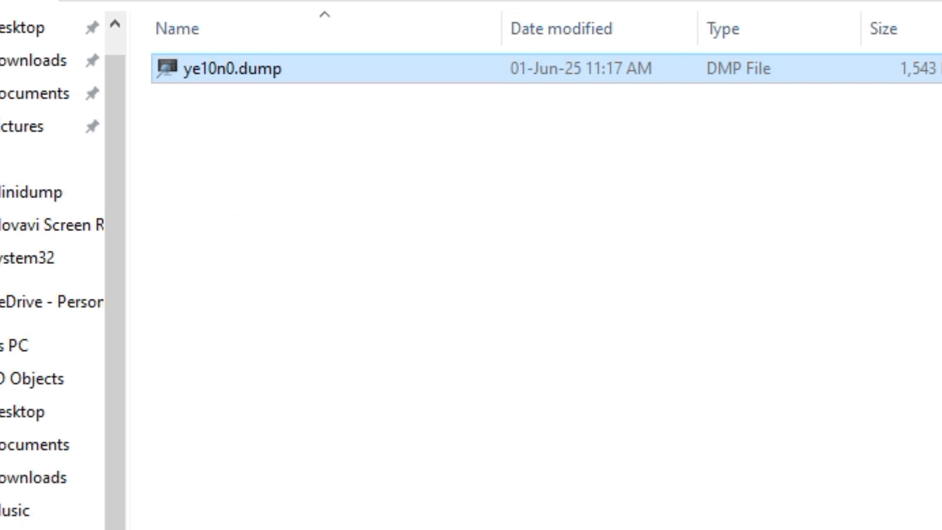
Switch to Chrome and search Google for "install the windows debugger"
click(353, 520)
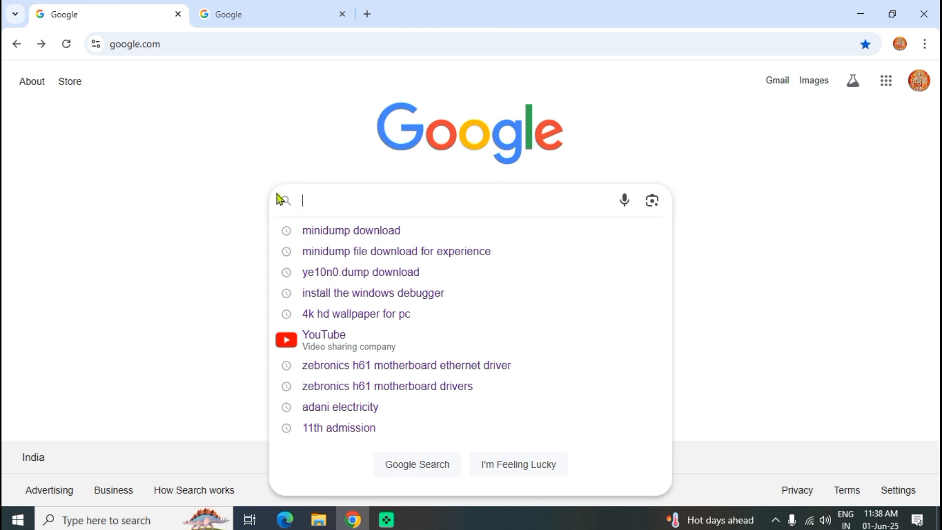
click(316, 195)
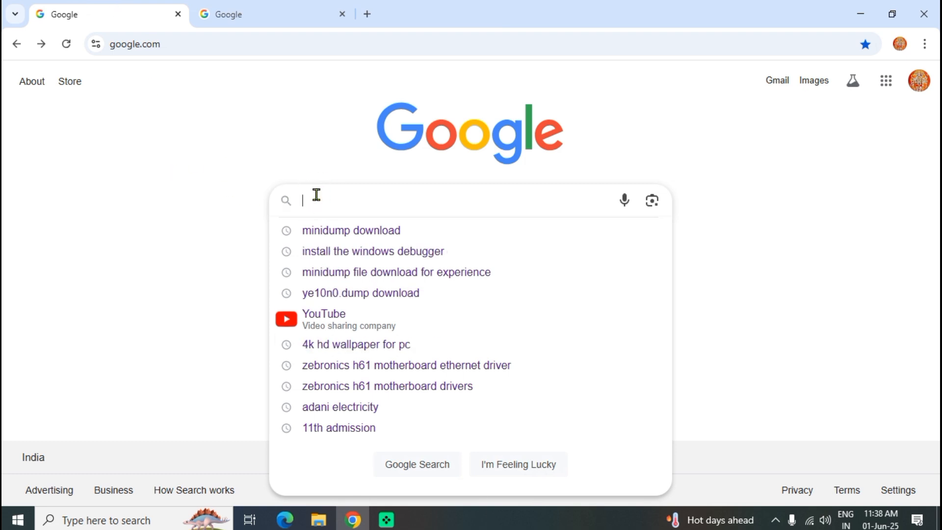
text(install )
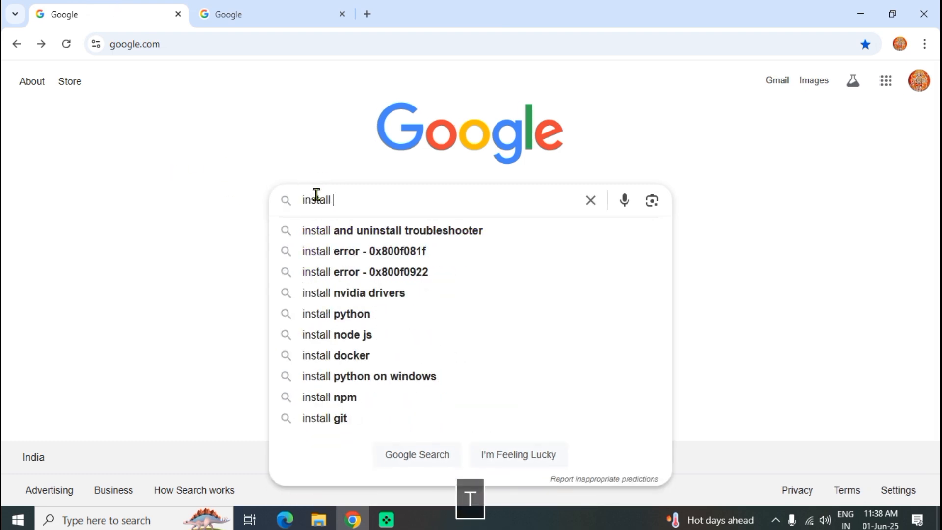
text(the window)
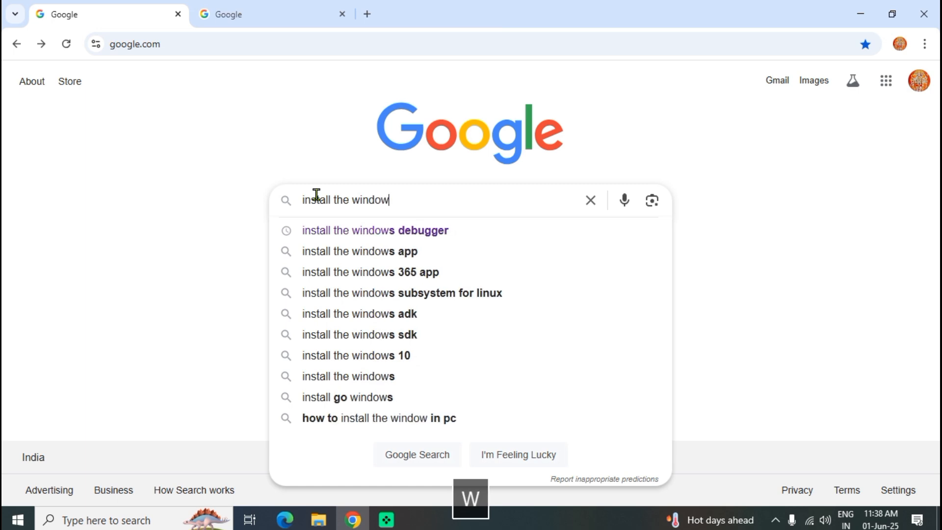
text(s debugger)
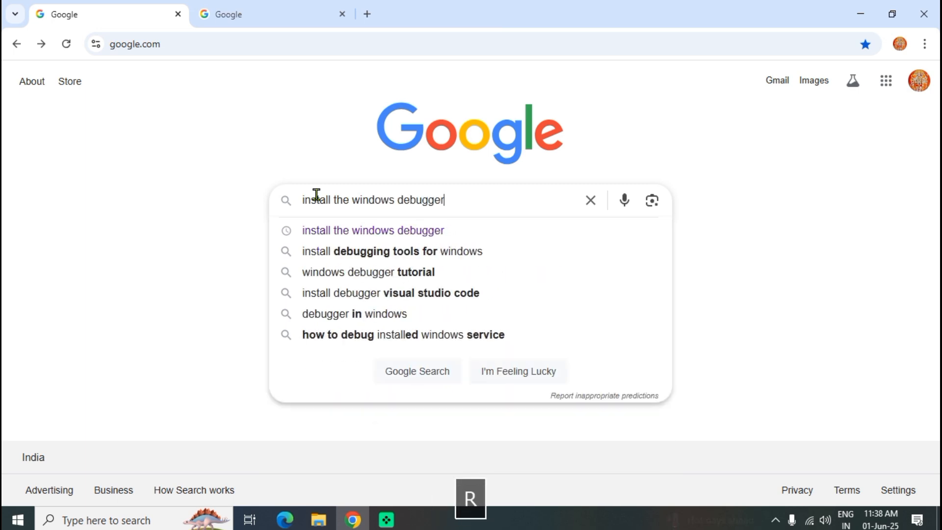
key(Return)
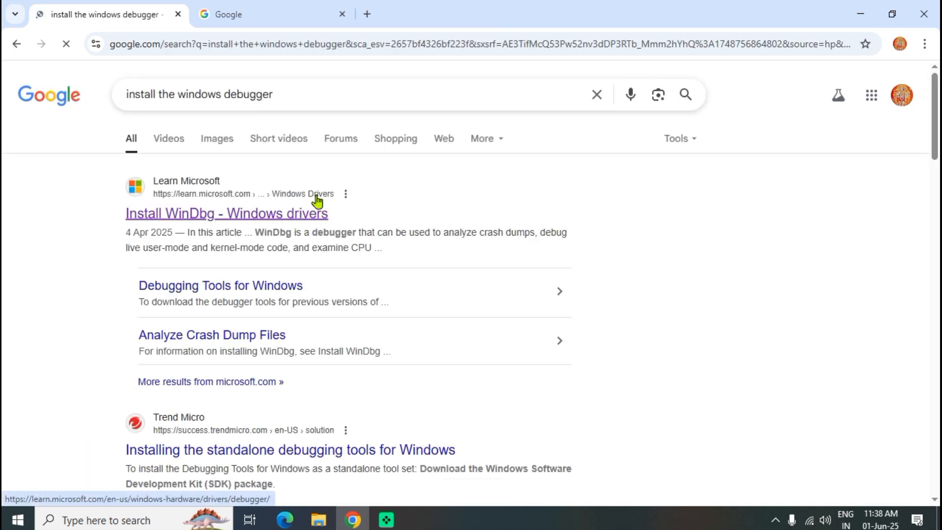
Download the WinDbg installer from Microsoft Learn's Install WinDbg page, using the direct installation option
click(181, 223)
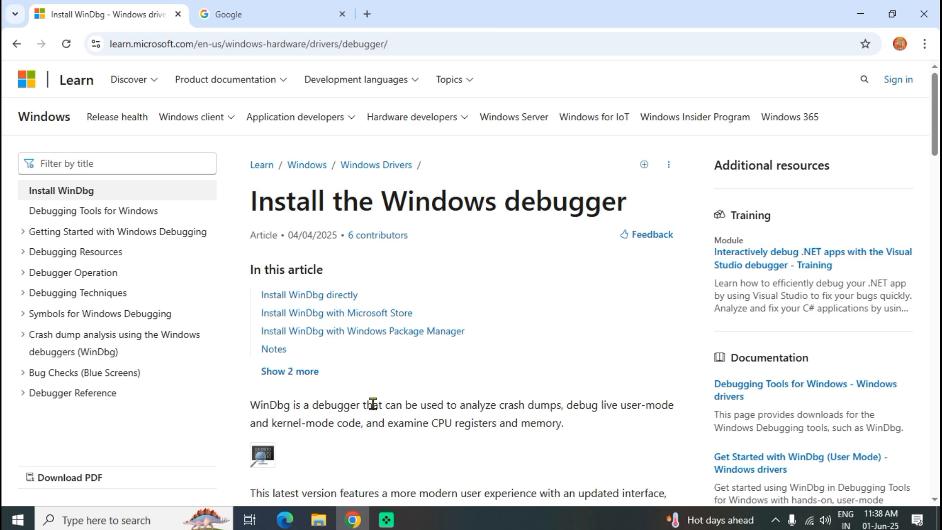
drag(936, 142, 937, 240)
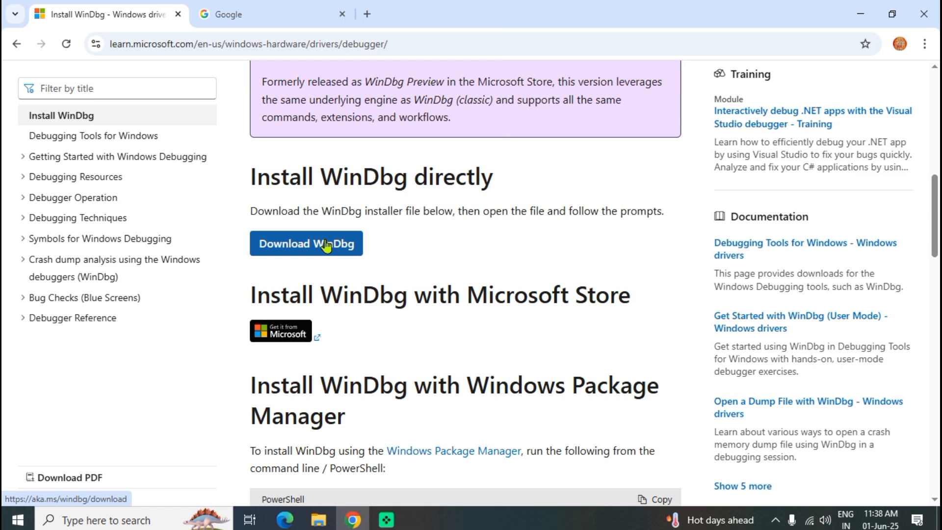
click(326, 245)
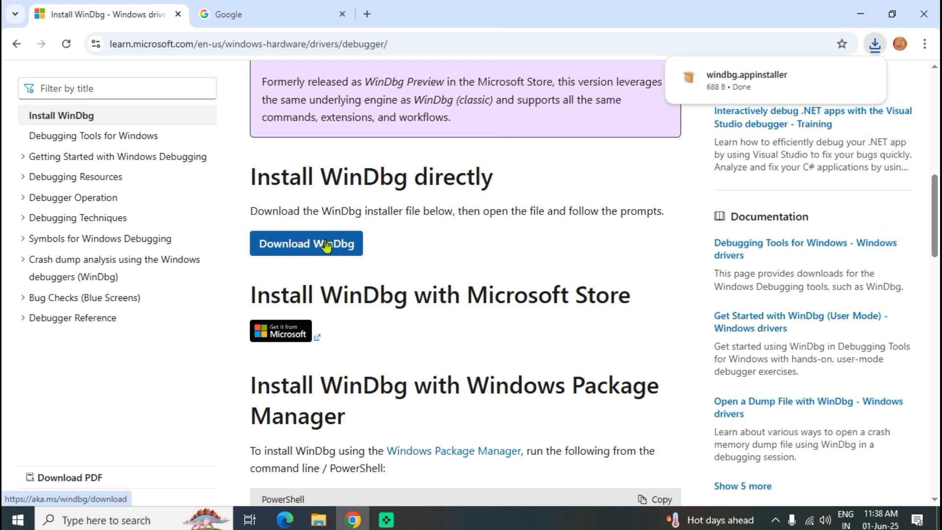
Open the downloaded windbg installer from the Downloads folder and reinstall WinDbg version 1.2504.15001.0
mouse_move(731, 85)
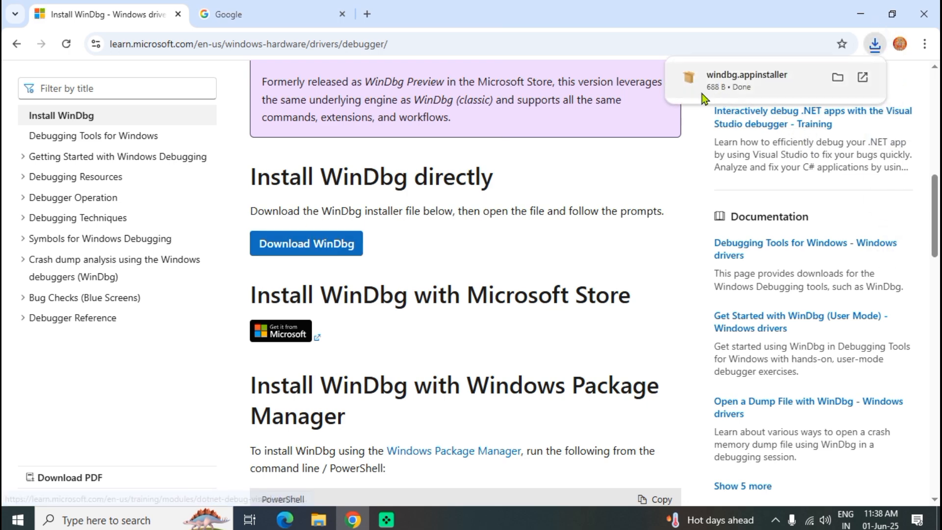
click(838, 77)
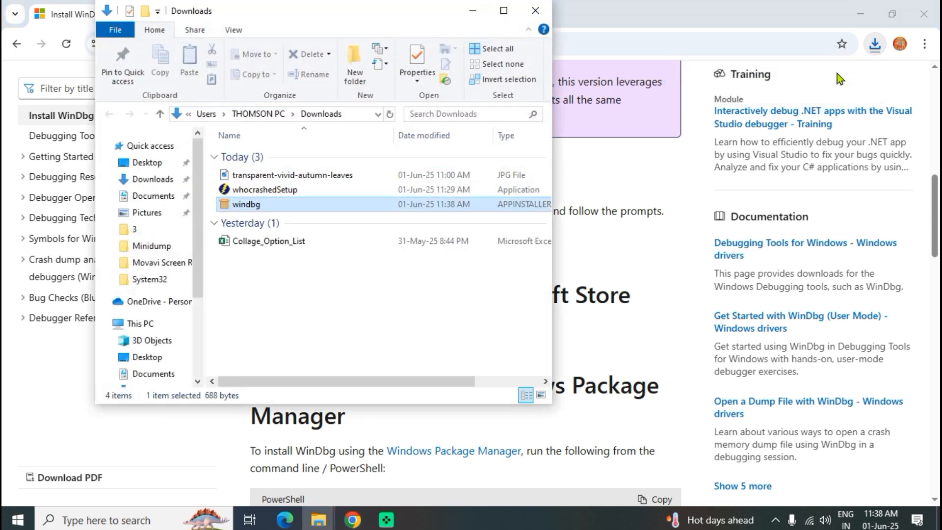
double_click(249, 206)
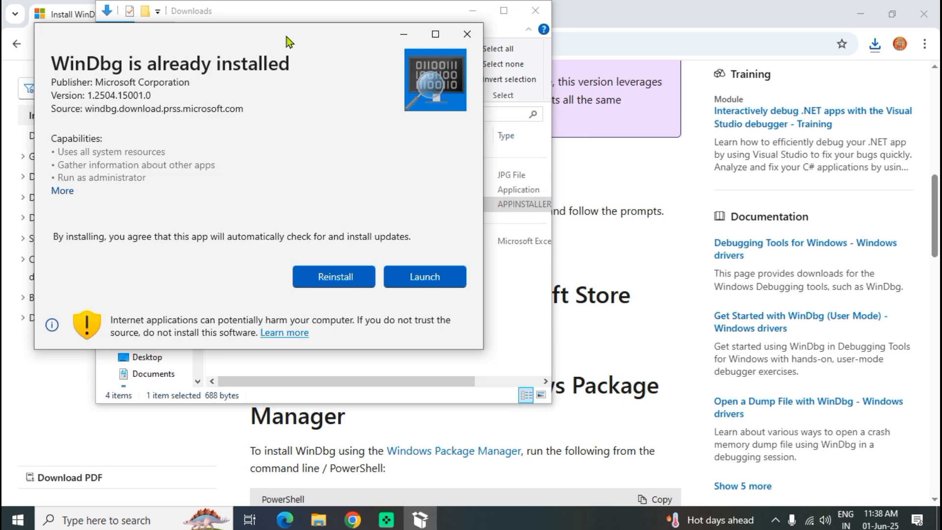
click(351, 274)
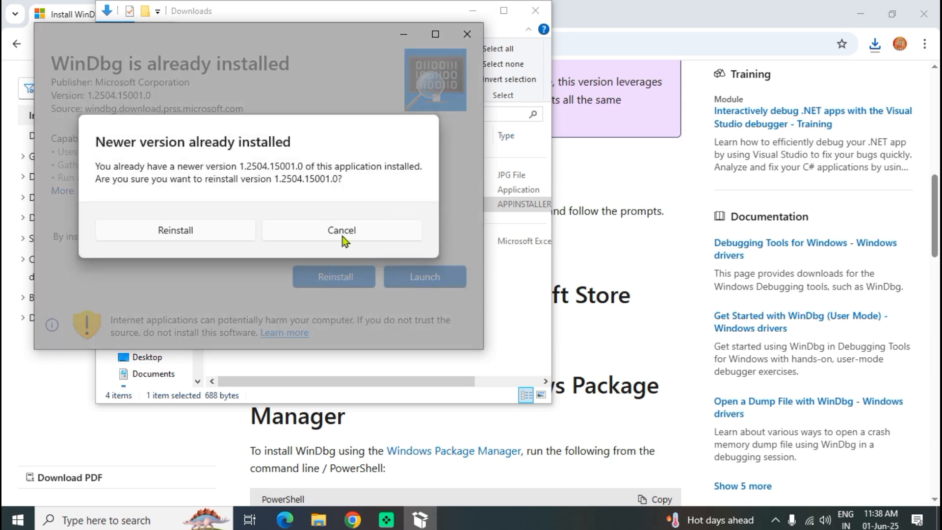
click(175, 231)
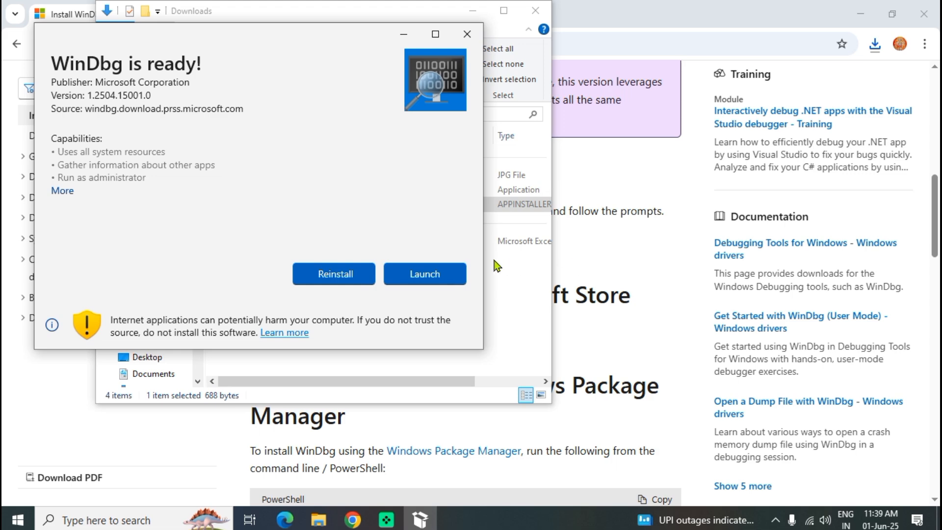
Launch WinDbg from the installer, minimize the other open windows, and close the installer window
click(446, 277)
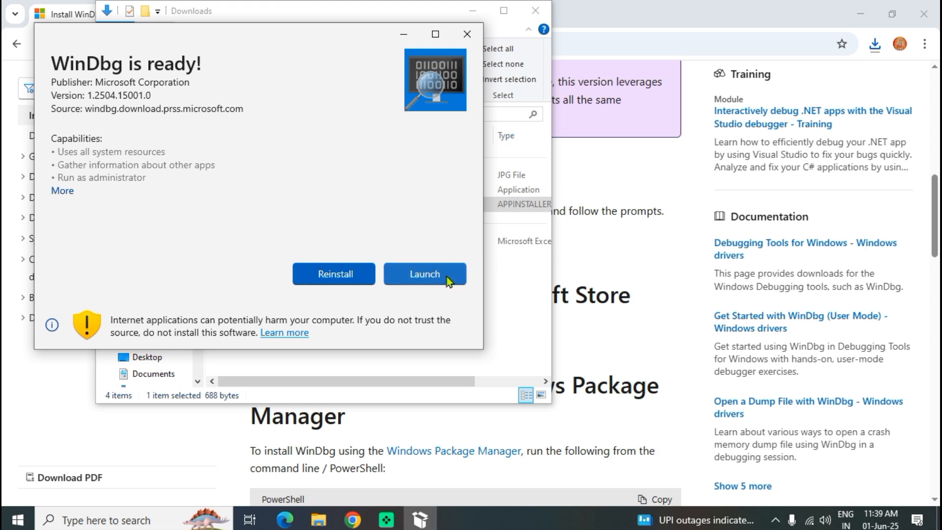
click(448, 277)
click(864, 8)
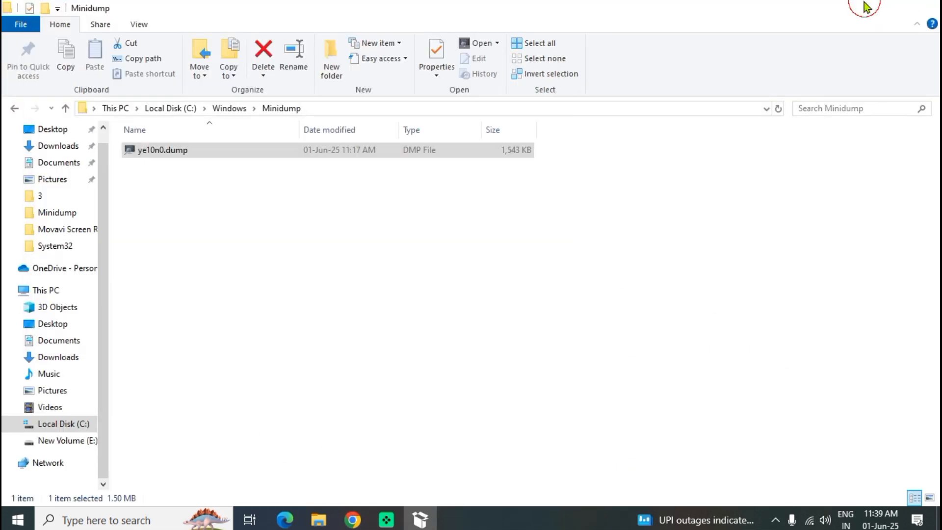
click(865, 3)
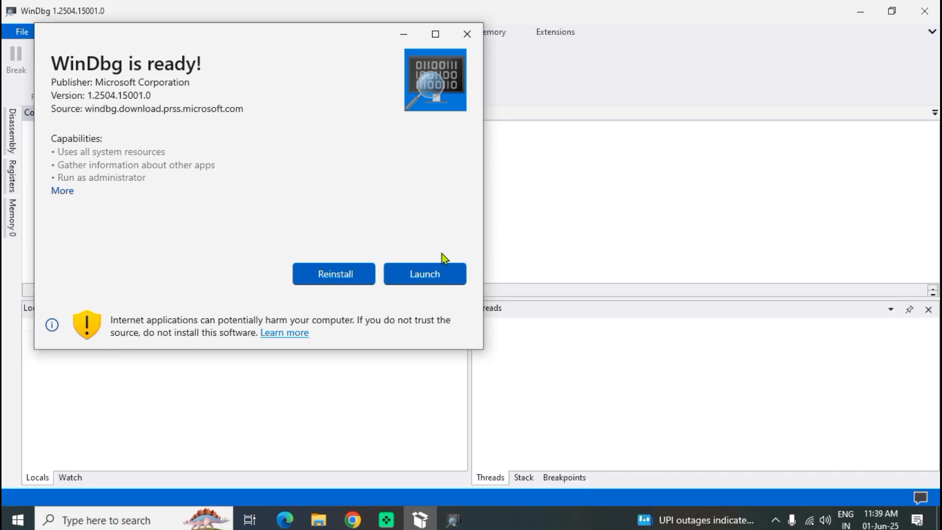
click(466, 32)
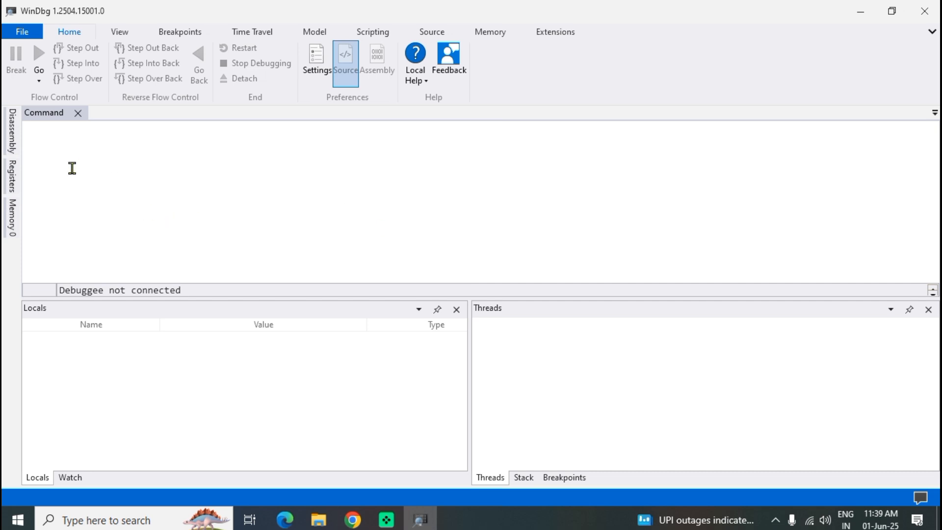
Choose to debug from a dump file in WinDbg and set the target architecture to Autodetect
click(20, 31)
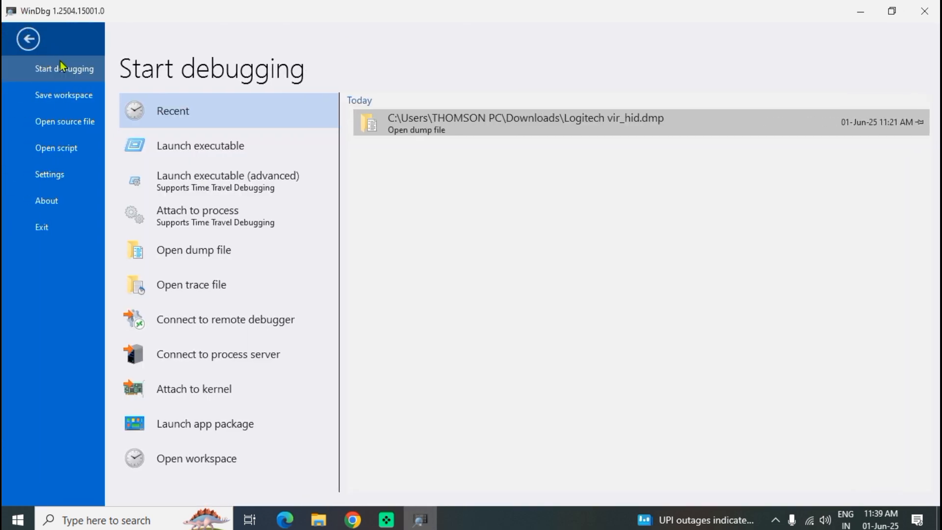
click(197, 262)
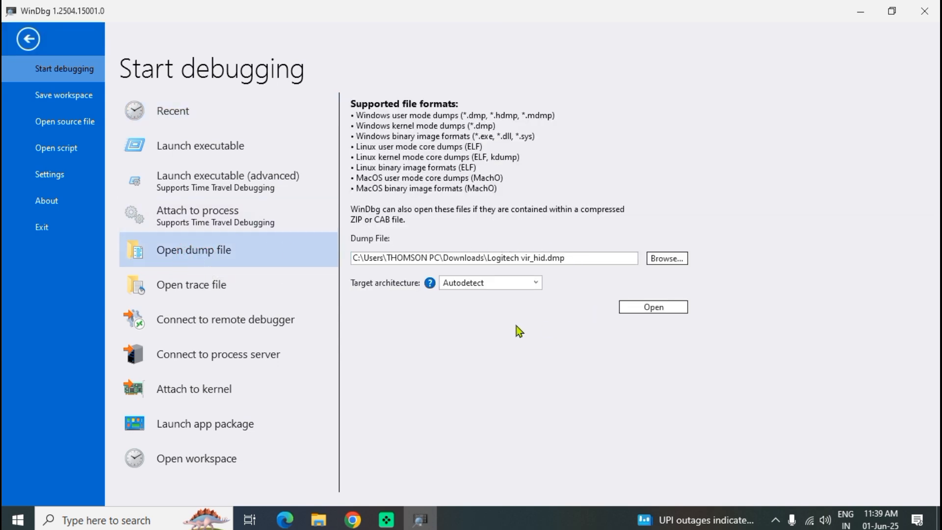
click(676, 260)
click(481, 282)
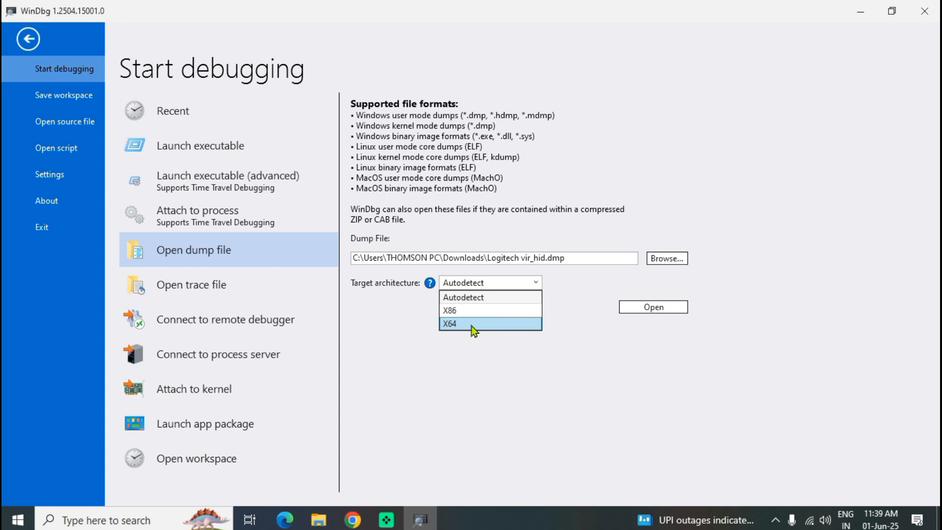
click(468, 297)
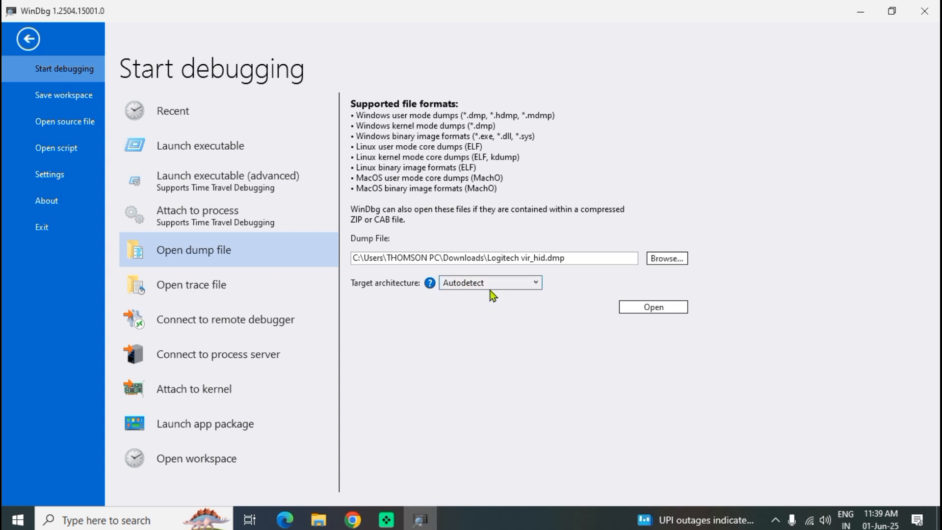
Browse to C:\Windows\Minidump, select the ye10n0.dump file, and open it in the debugger
click(676, 254)
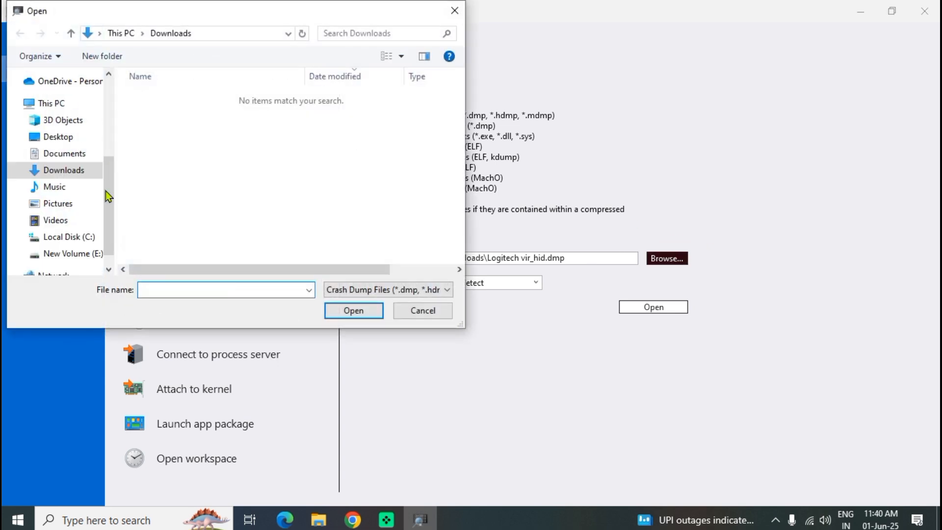
click(68, 237)
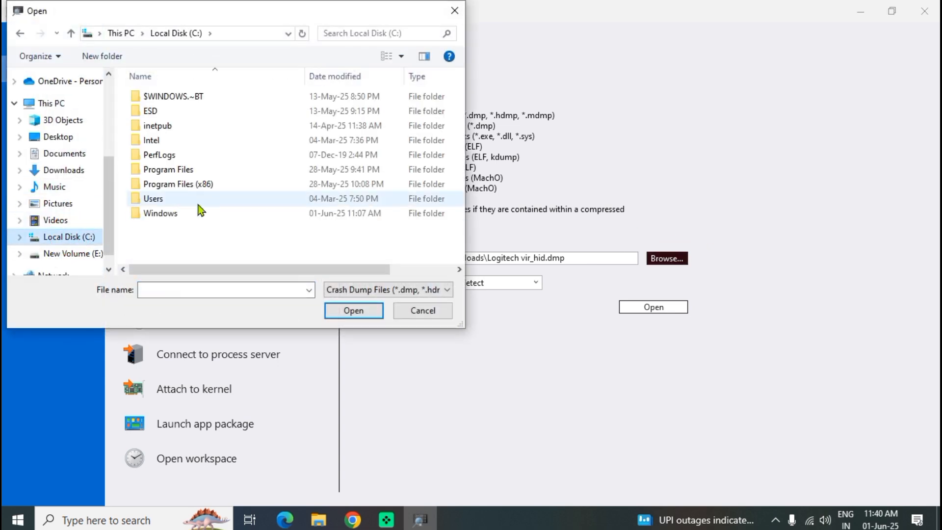
double_click(169, 214)
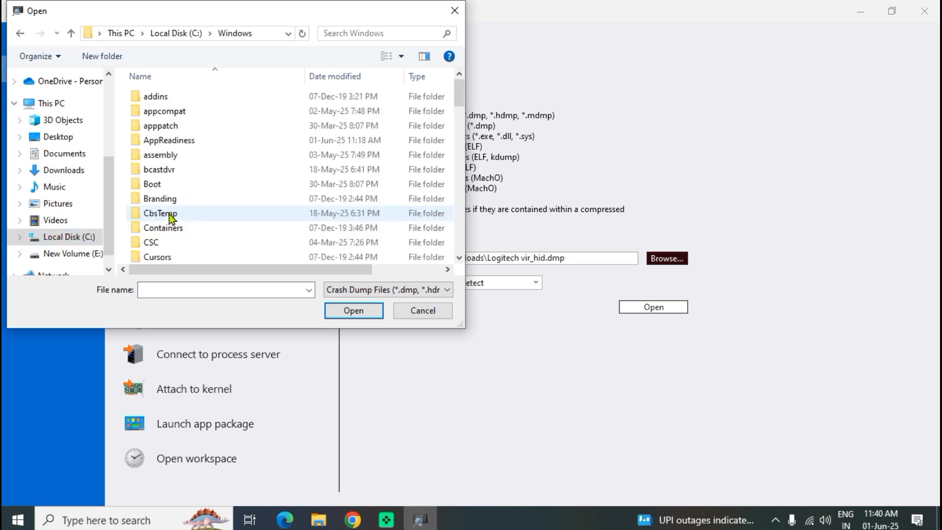
click(173, 174)
scroll(173, 174, down, 10)
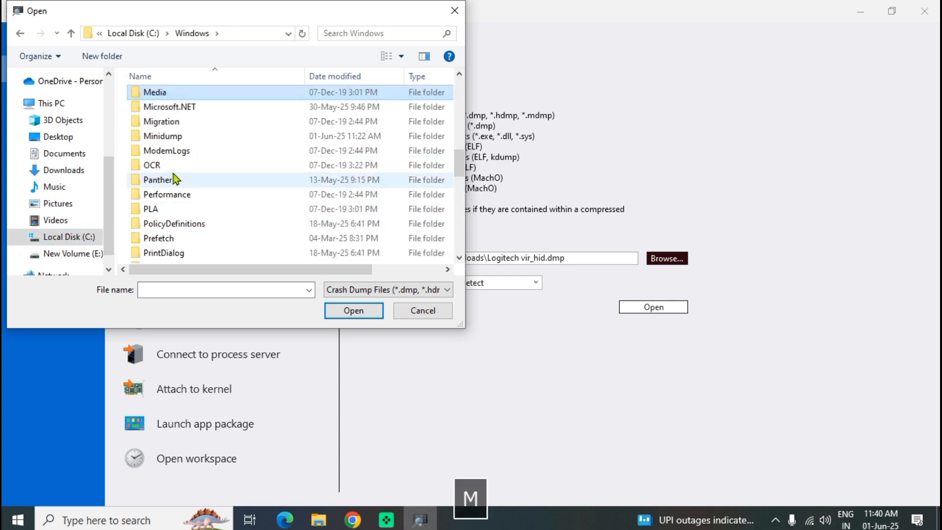
click(174, 137)
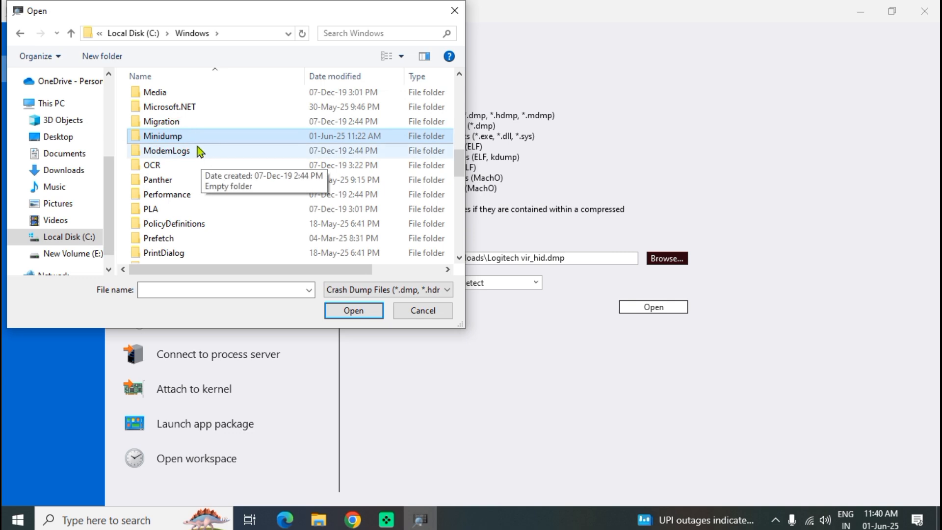
click(189, 136)
double_click(189, 136)
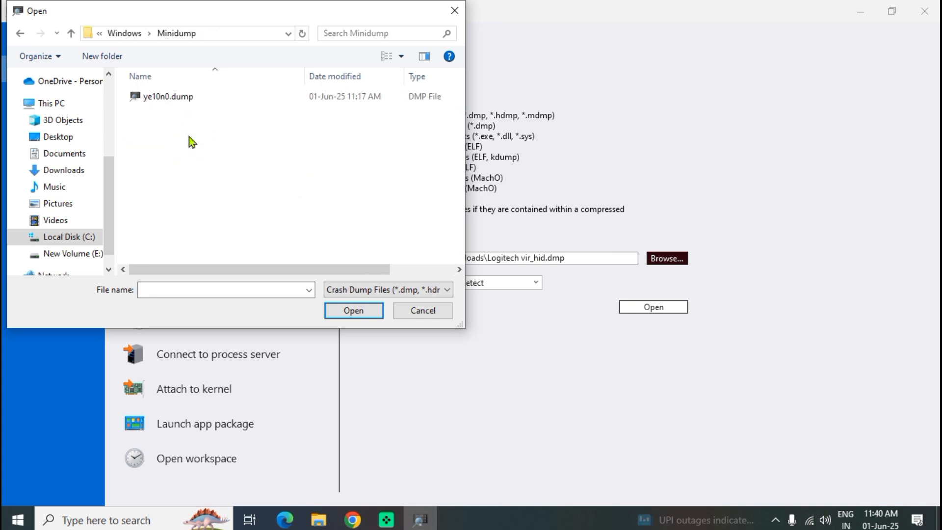
click(153, 96)
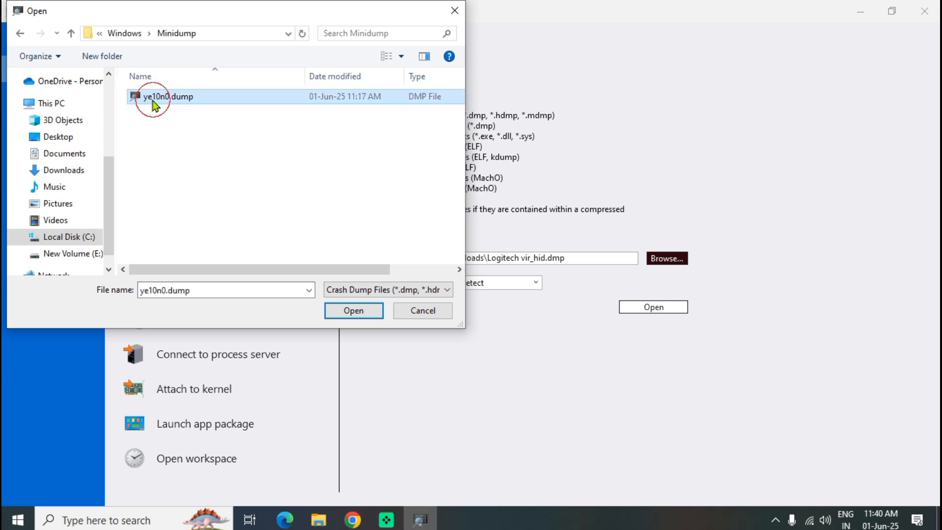
click(340, 311)
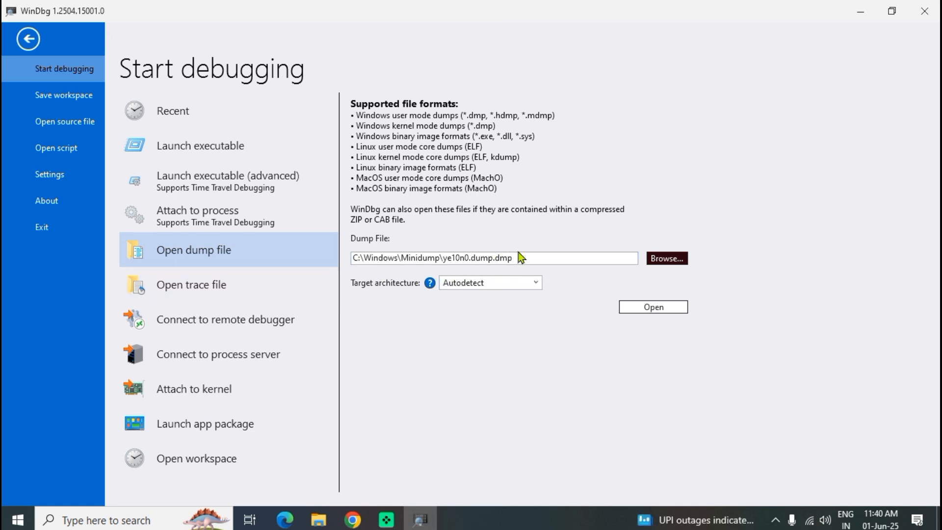
click(653, 307)
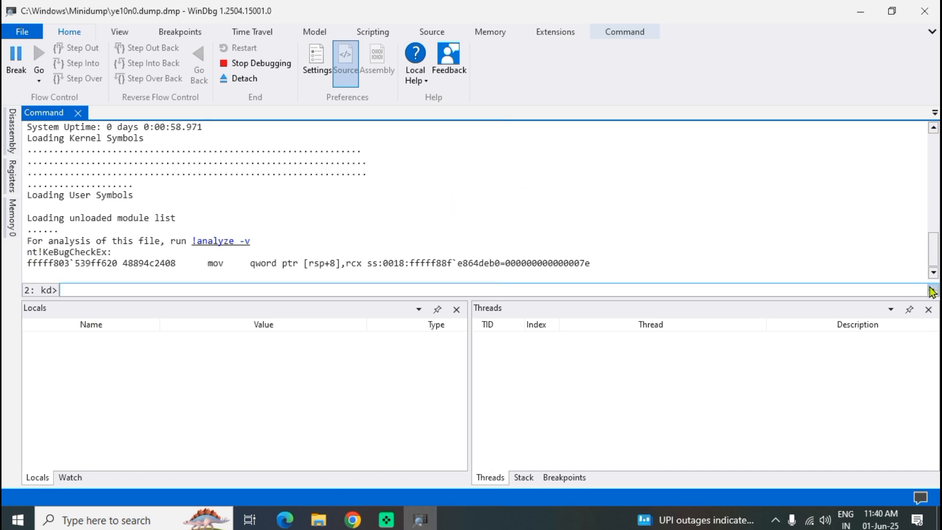
Review the command output of the loaded dump and close WinDbg and the Downloads window
drag(932, 250, 928, 155)
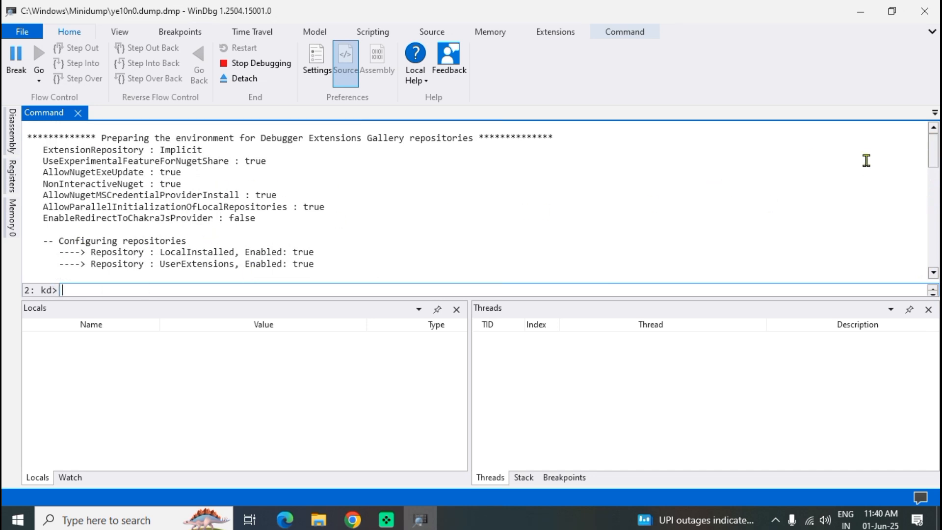
drag(935, 152, 934, 256)
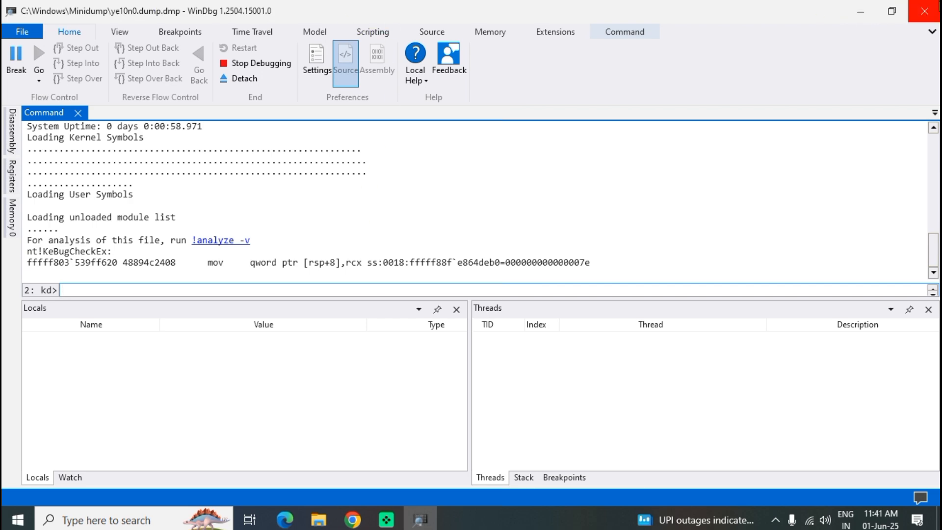
click(925, 10)
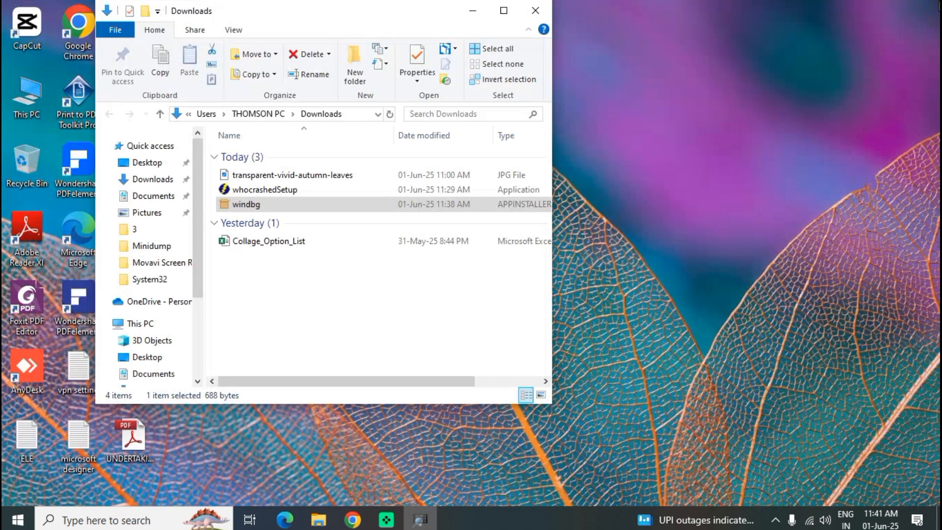
click(547, 11)
Switch to Chrome and search Google for "whocrashed"
click(353, 520)
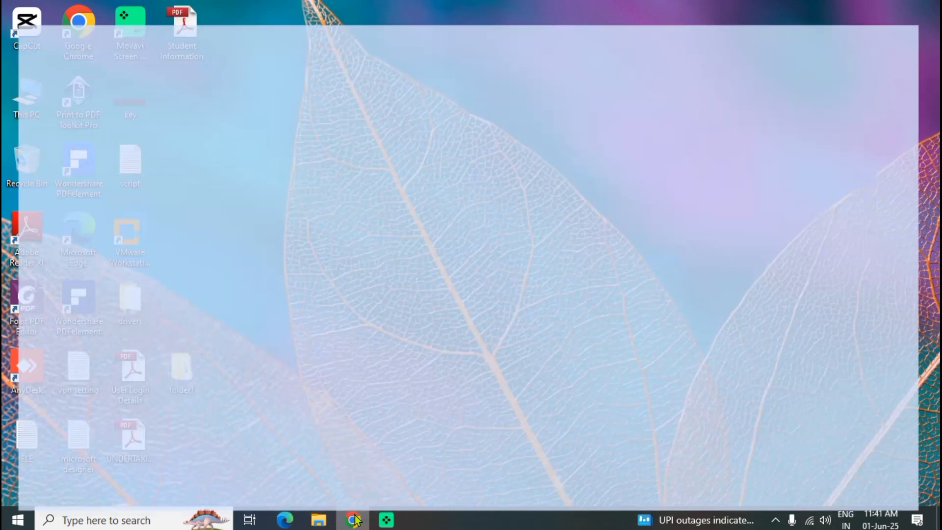
click(269, 7)
click(313, 207)
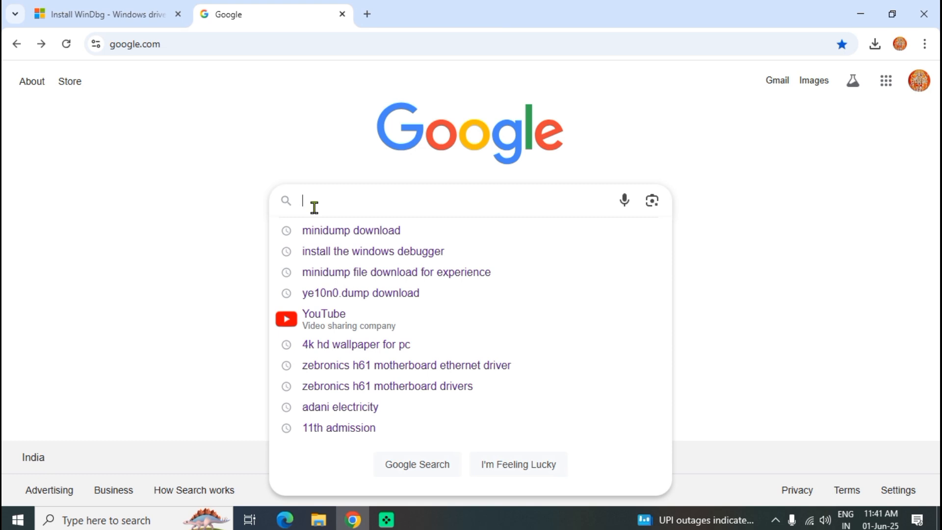
text(who)
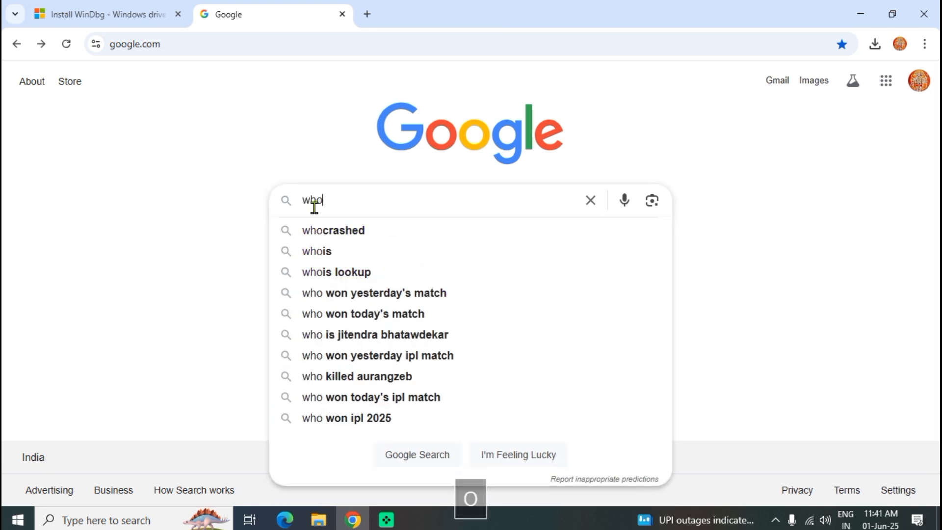
key(Down)
key(Return)
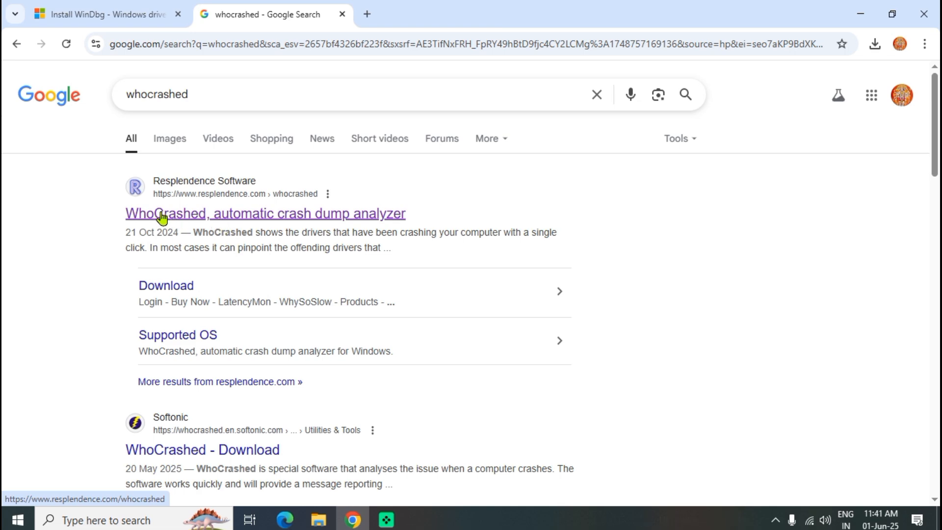
Open the Resplendence WhoCrashed site and download WhoCrashed 7.10 from the Crash Analysis Tools on its downloads page
click(178, 215)
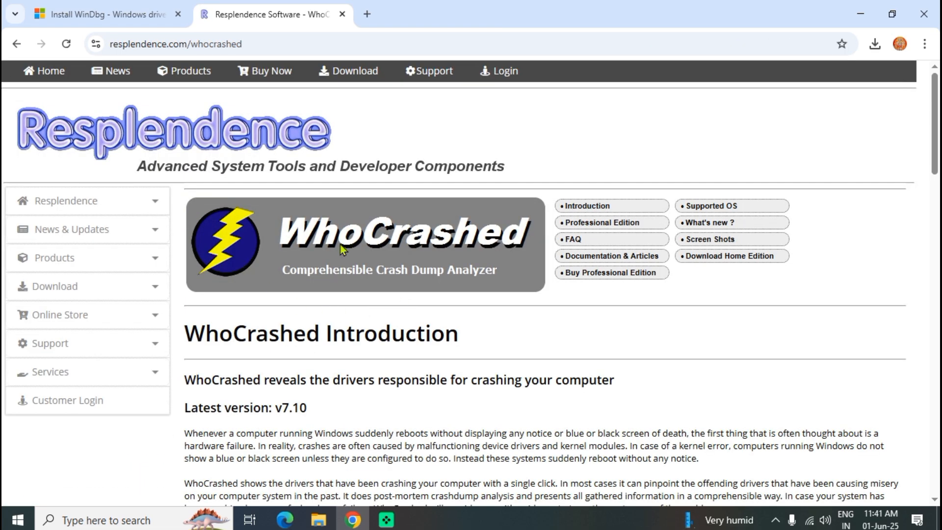
click(347, 77)
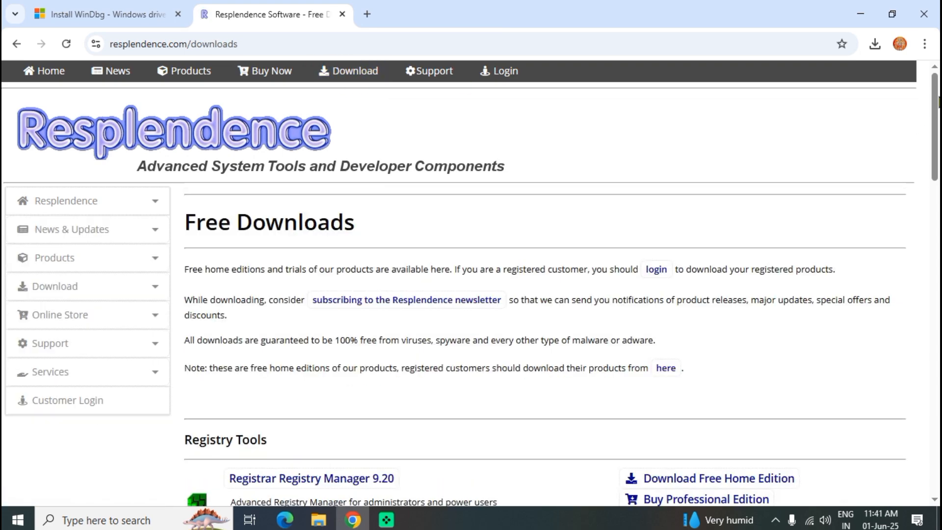
drag(937, 105, 932, 293)
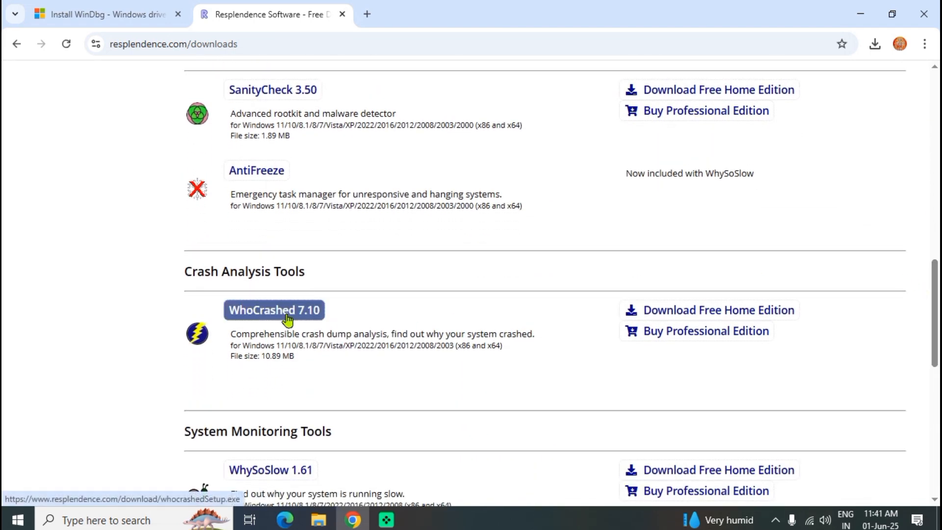
click(311, 312)
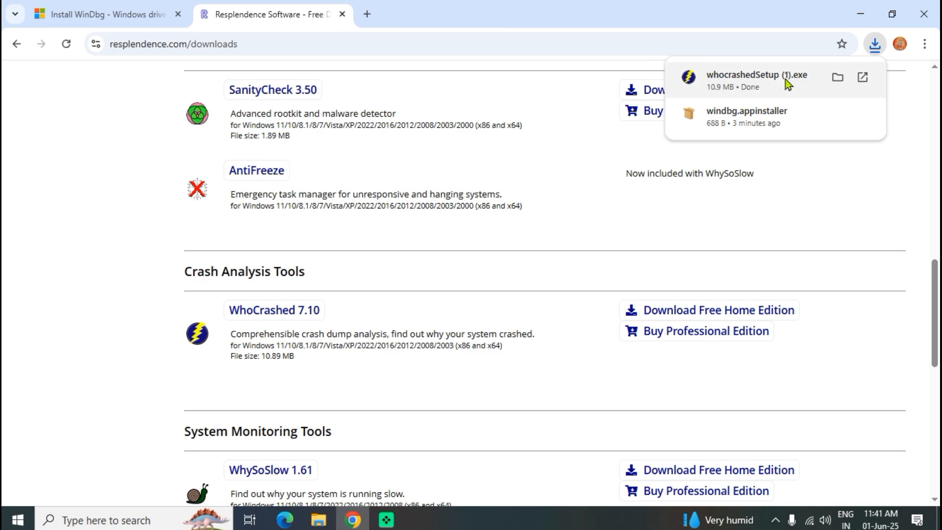
Run the downloaded WhoCrashed setup, accept the license agreement, install with the default folder and shortcut settings, and launch WhoCrashed
click(838, 78)
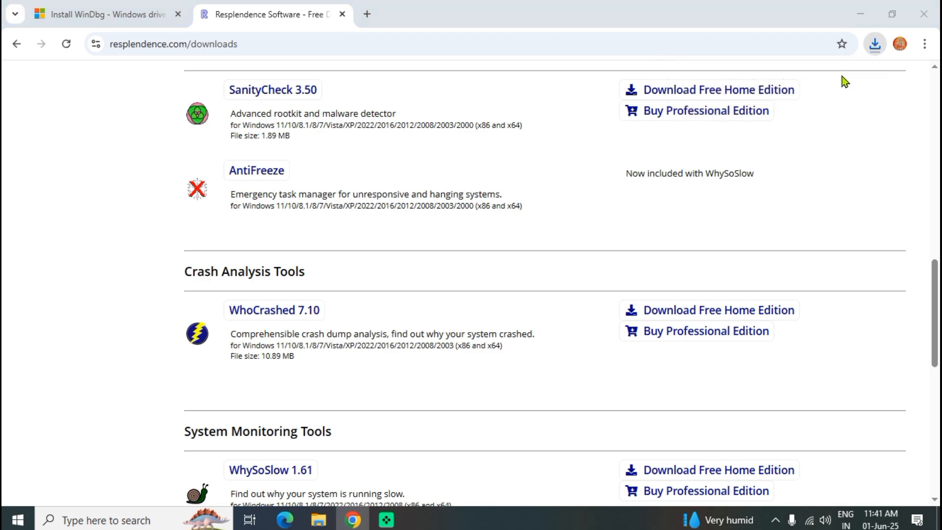
double_click(281, 191)
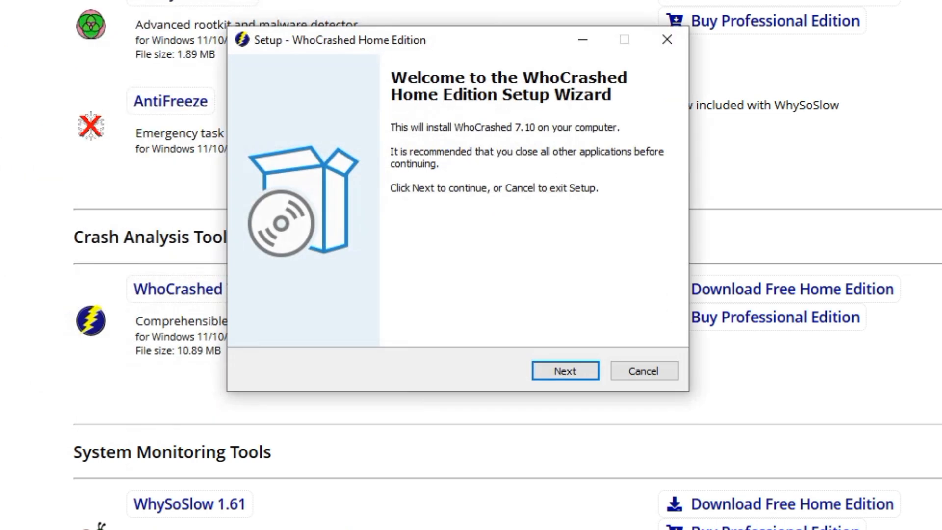
click(569, 376)
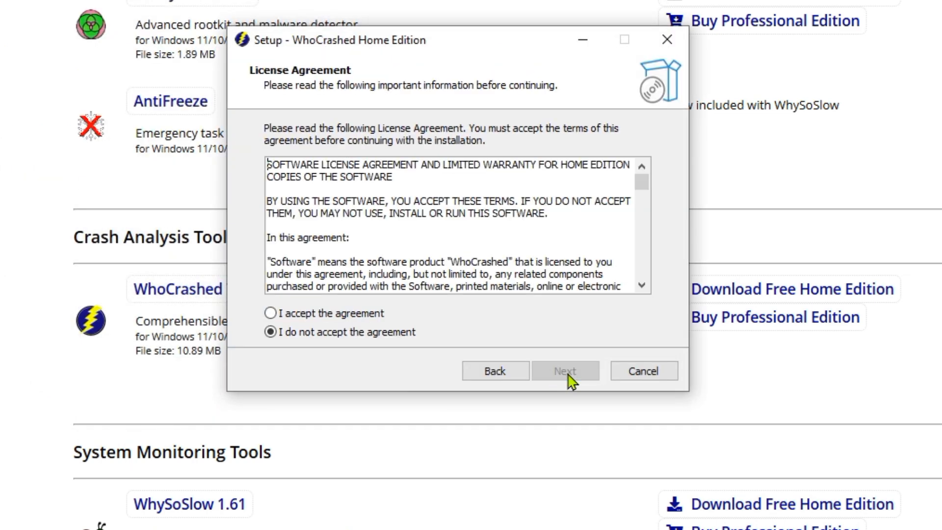
click(306, 314)
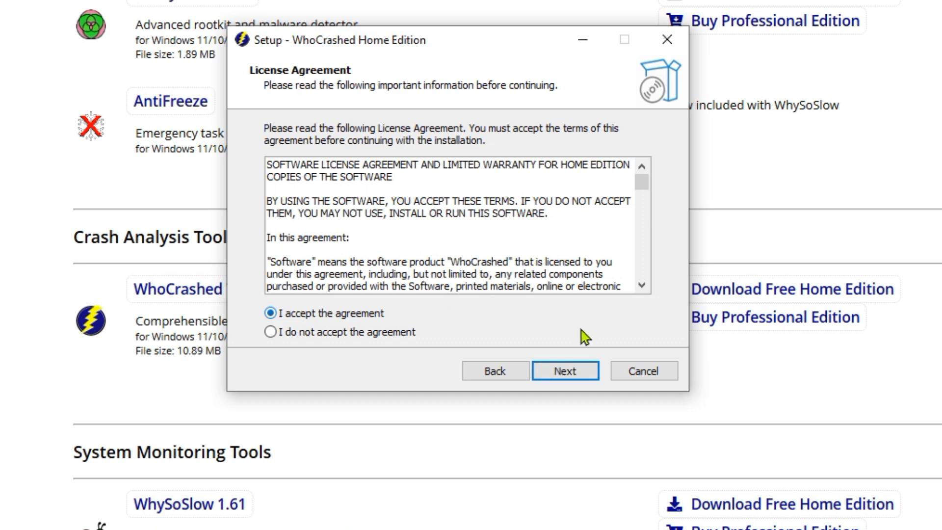
click(575, 378)
click(574, 377)
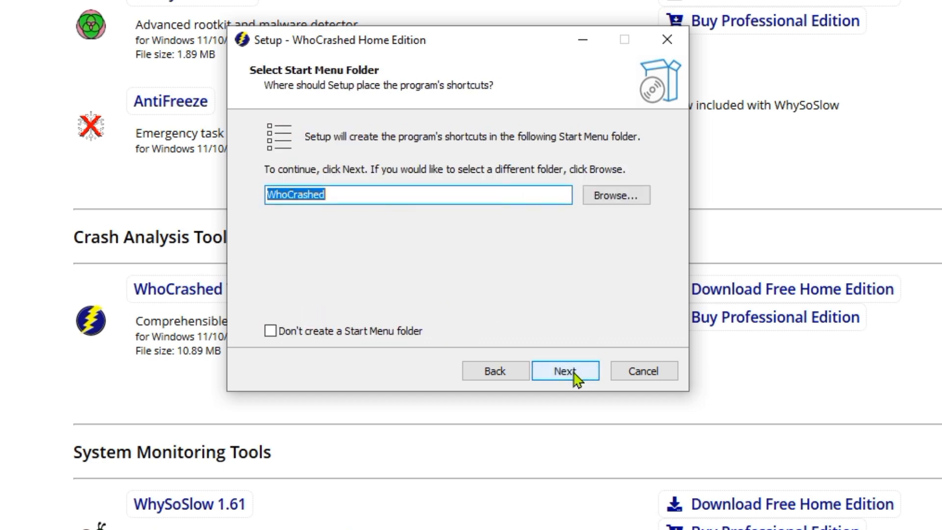
click(574, 377)
click(574, 377)
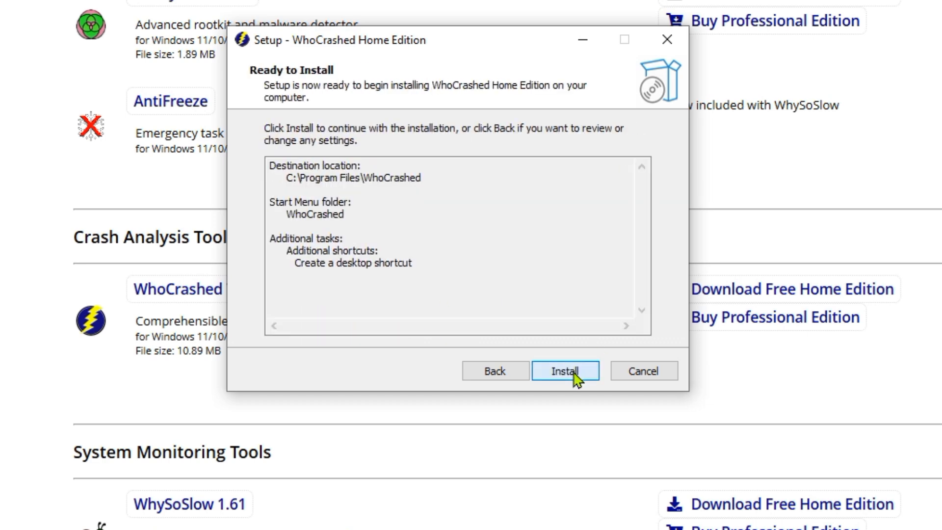
click(573, 375)
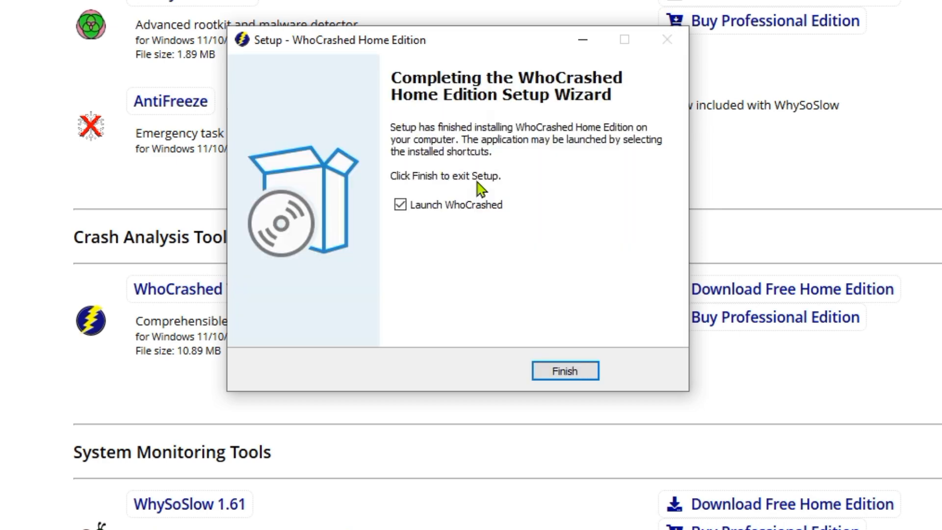
click(570, 371)
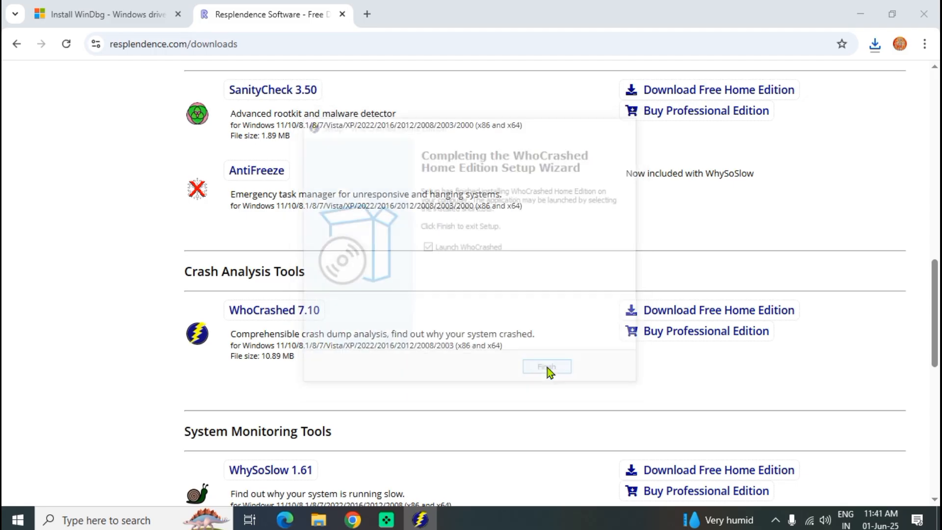
Minimize the browser, analyze this computer's crash dumps in WhoCrashed, and dismiss the completion message
click(863, 14)
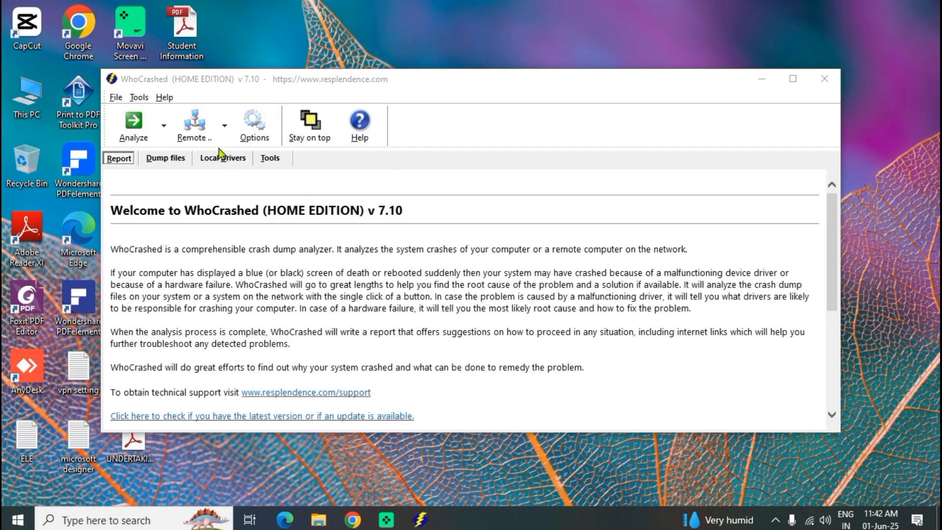
click(164, 128)
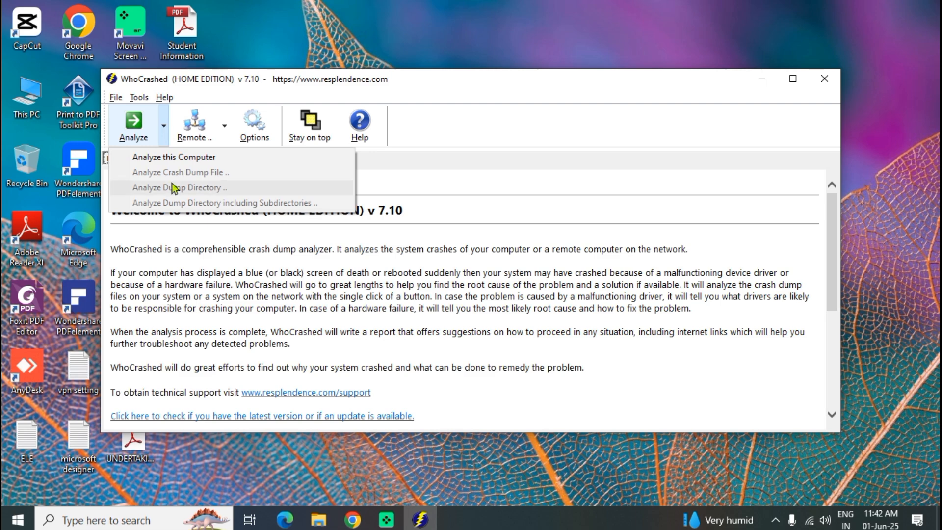
click(166, 118)
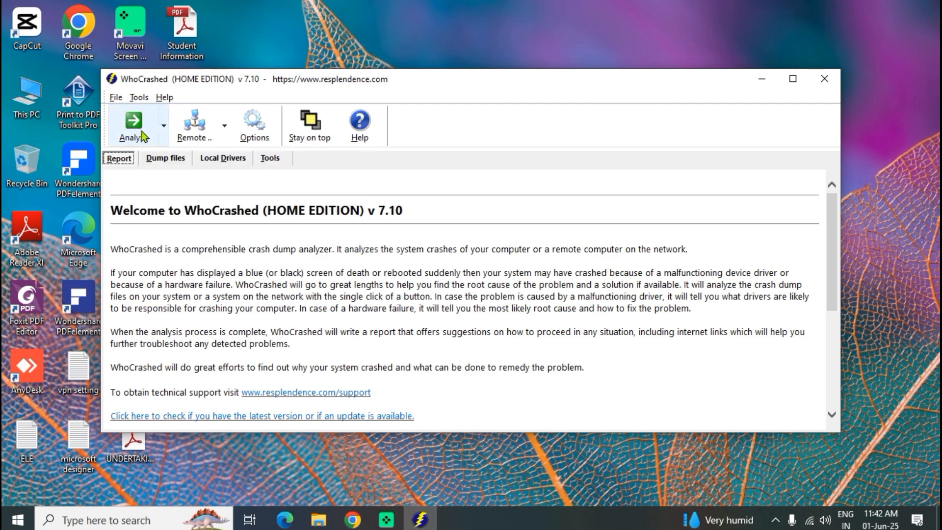
scroll(355, 245, down, 3)
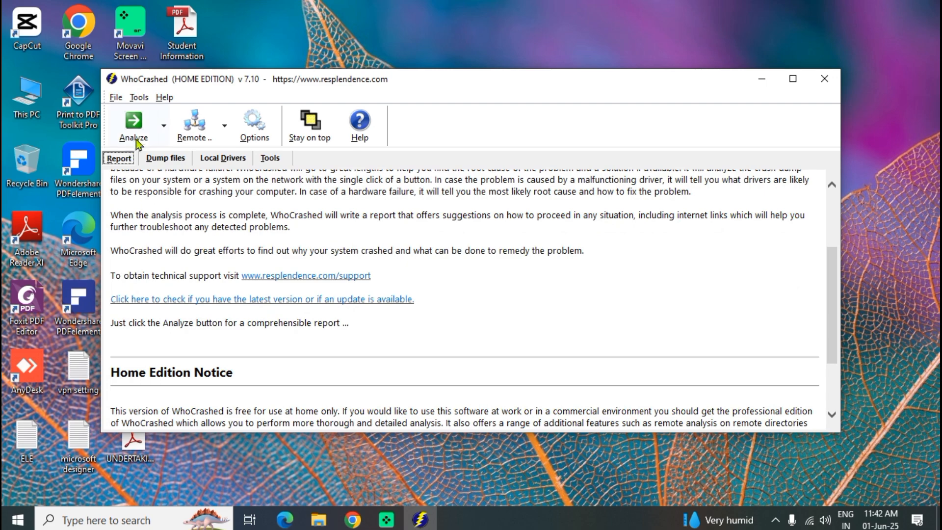
click(133, 128)
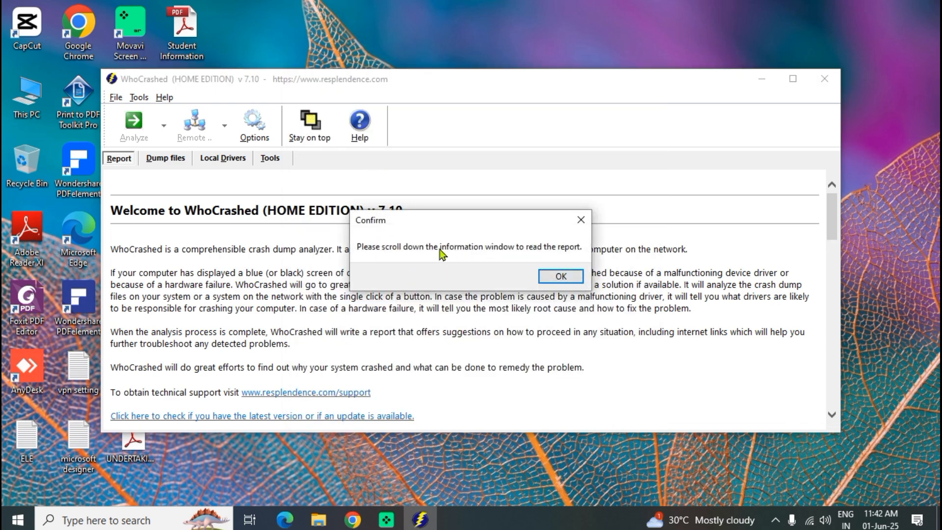
click(560, 276)
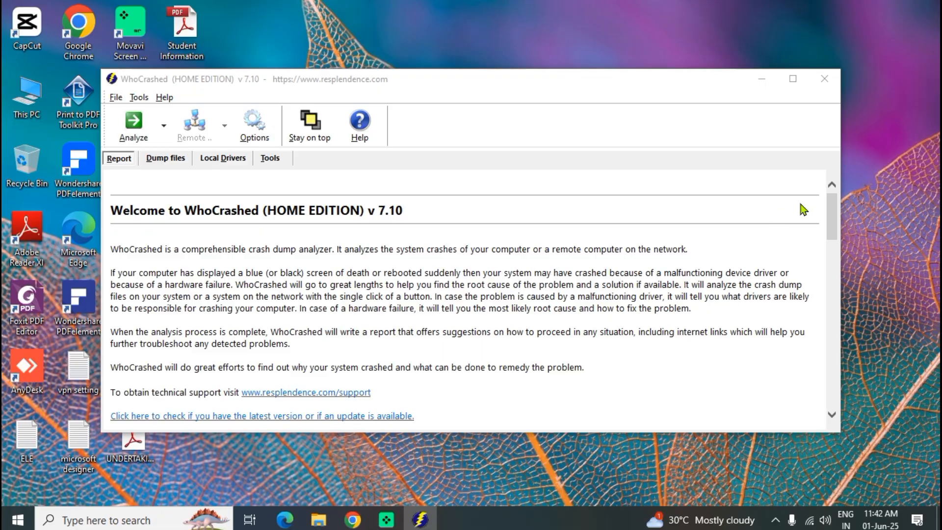
Examine the report's system information, crash dump analysis and conclusion, highlighting the bug check description and the possible faulty RAM cause
scroll(471, 319, down, 9)
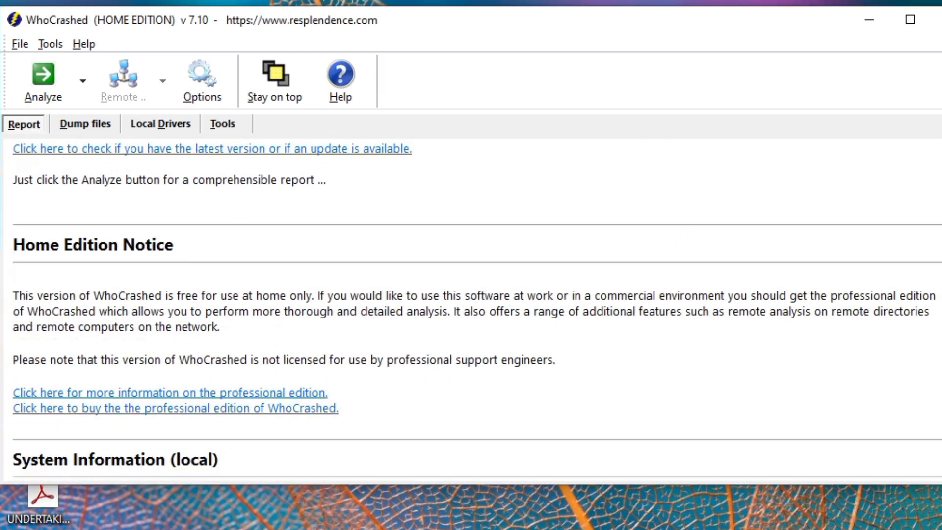
scroll(471, 319, down, 3)
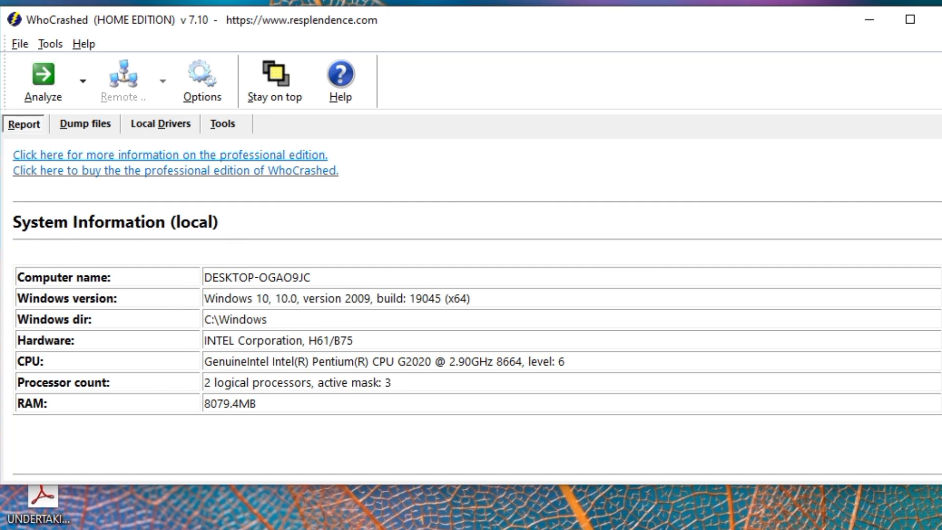
scroll(471, 309, down, 8)
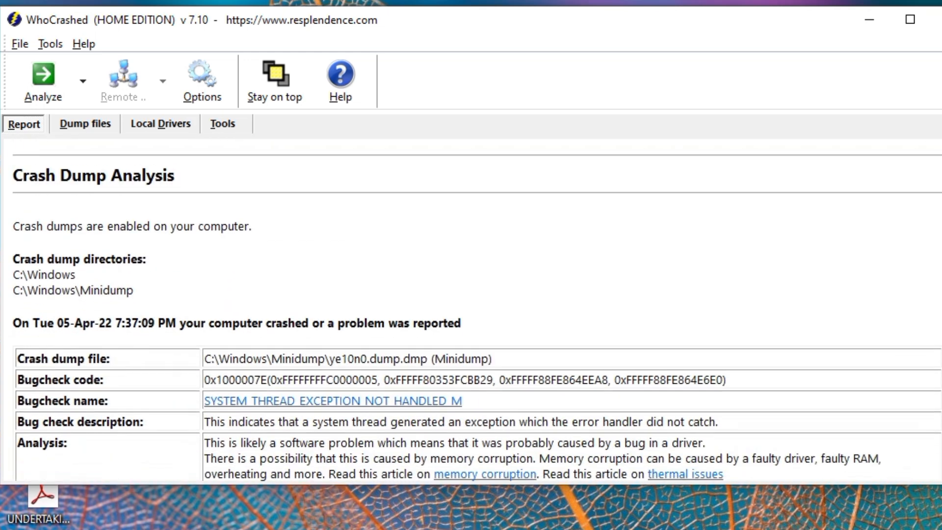
scroll(471, 309, down, 1)
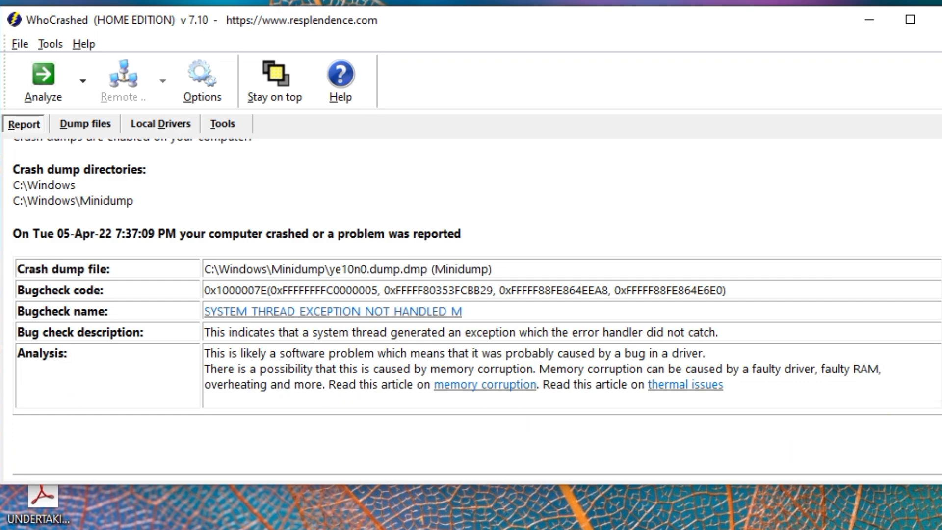
scroll(471, 305, down, 5)
scroll(471, 304, up, 3)
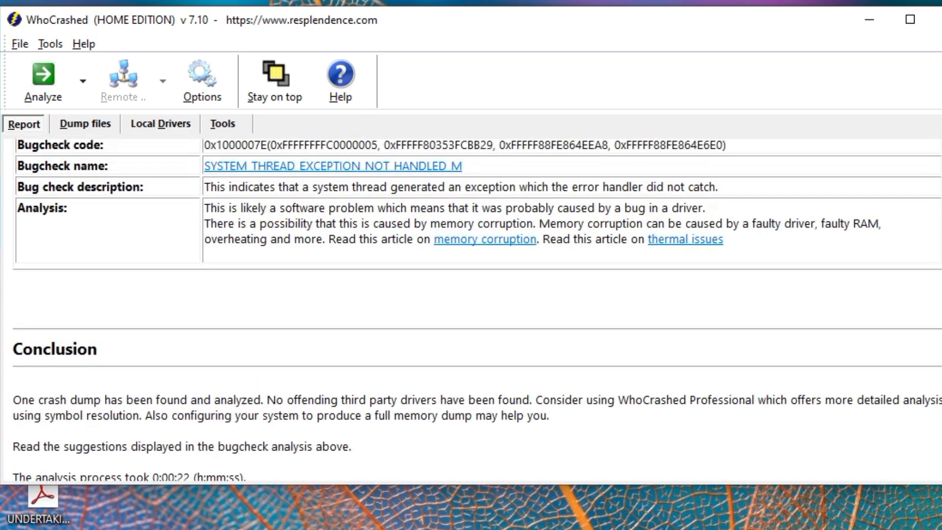
scroll(471, 305, up, 2)
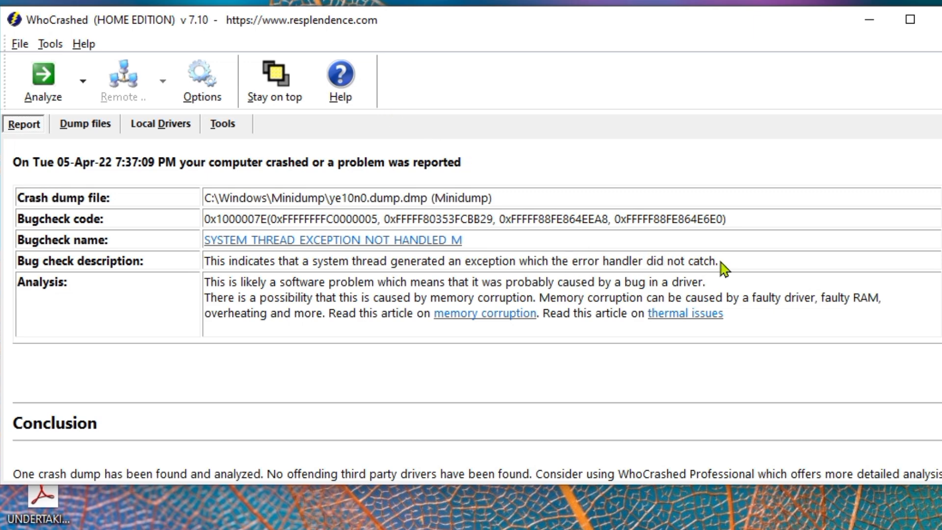
drag(719, 262, 209, 261)
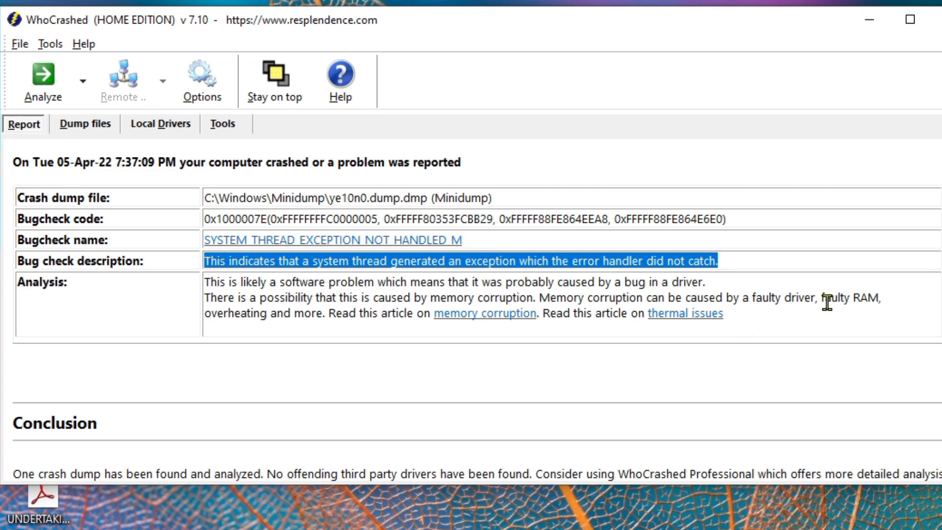
drag(791, 297, 878, 297)
click(844, 295)
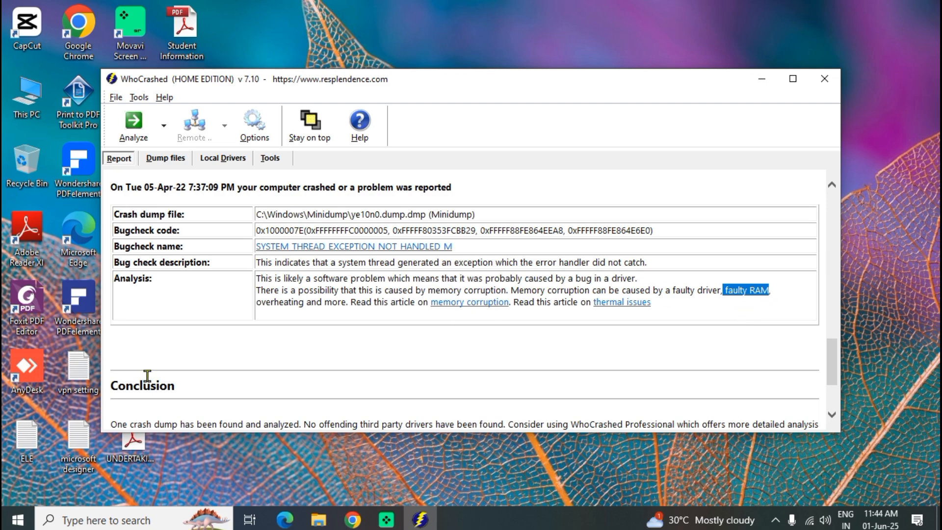
Search Windows for "windows up" and open the Check for updates system settings
click(119, 520)
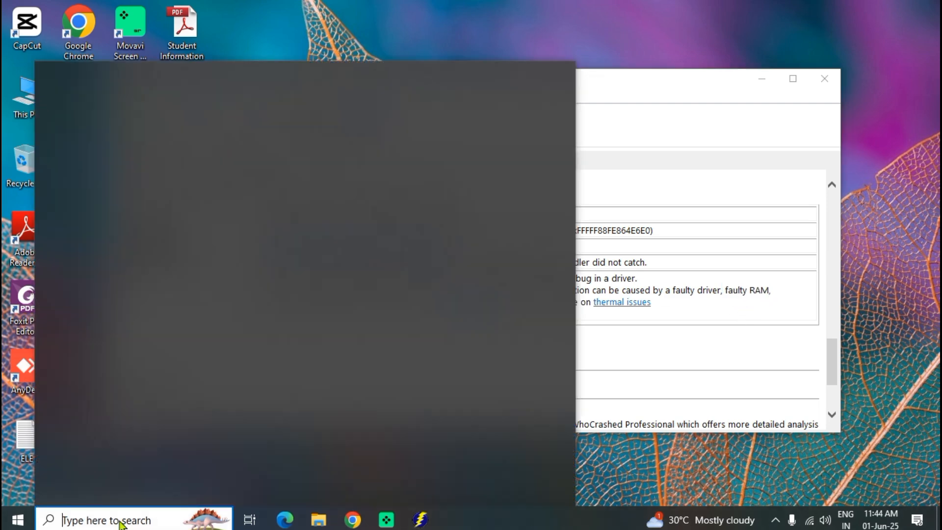
text(windows )
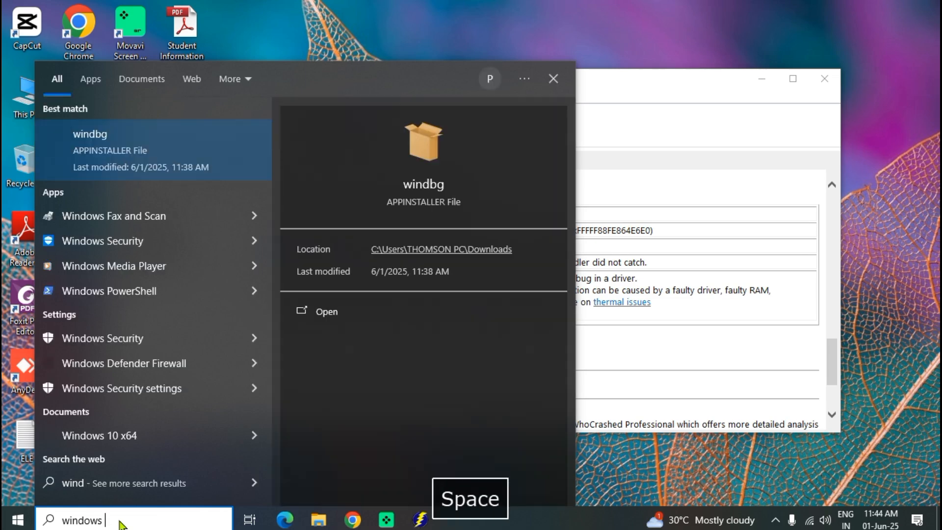
text(up)
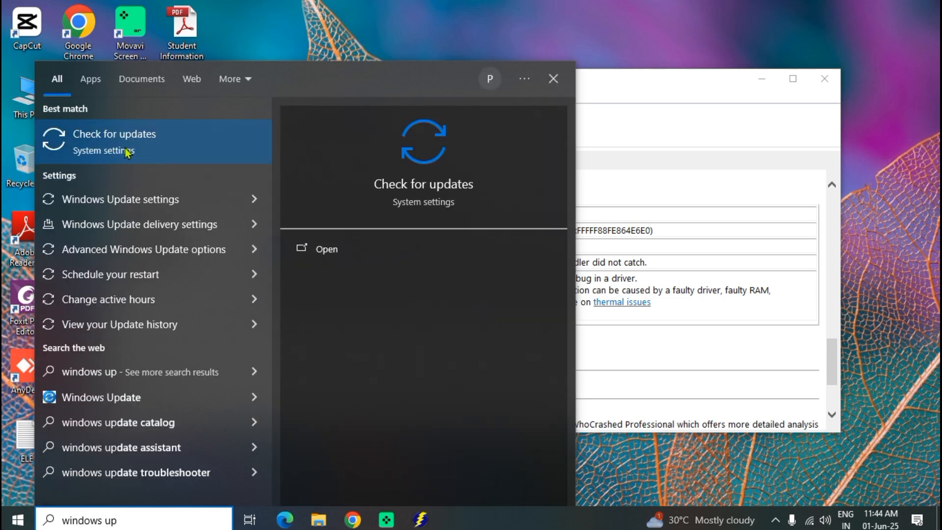
click(127, 152)
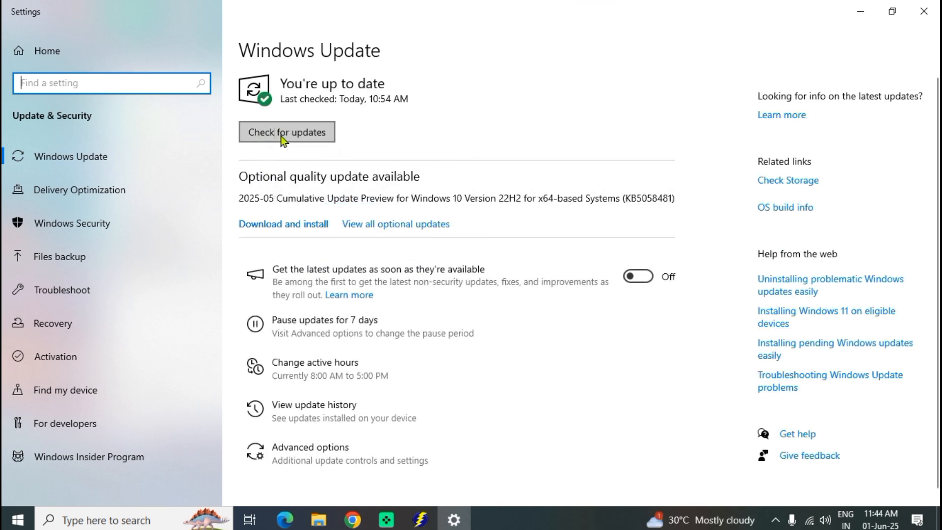
Check for updates, start installing the optional KB5058481 cumulative update preview, and decline getting the latest updates as soon as they're available
click(287, 136)
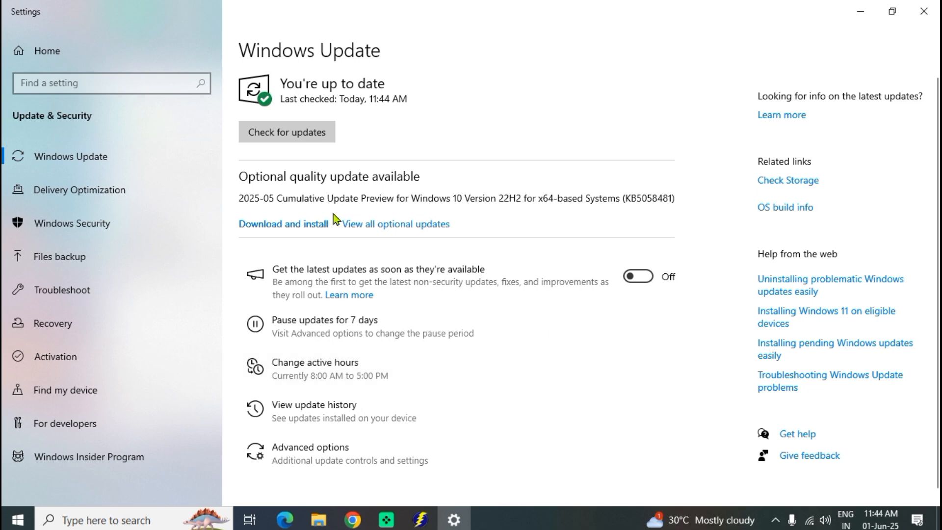
click(278, 226)
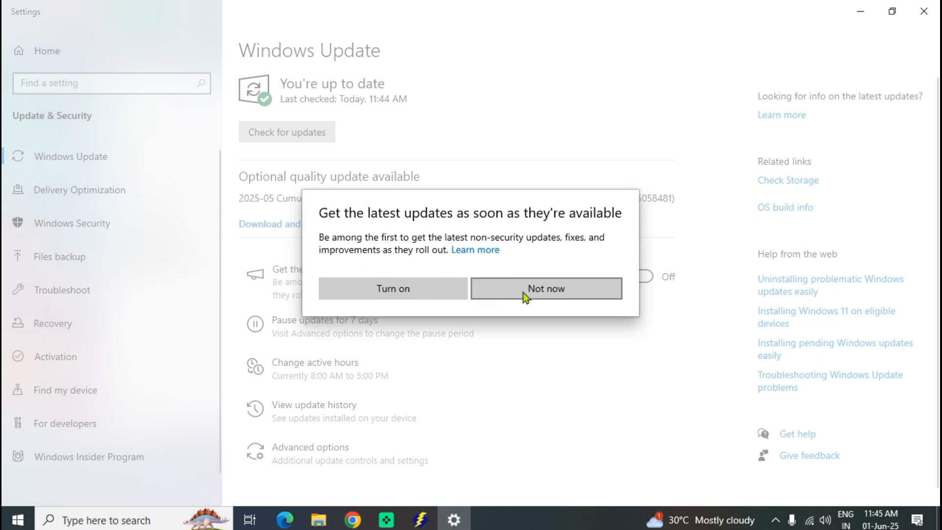
click(510, 288)
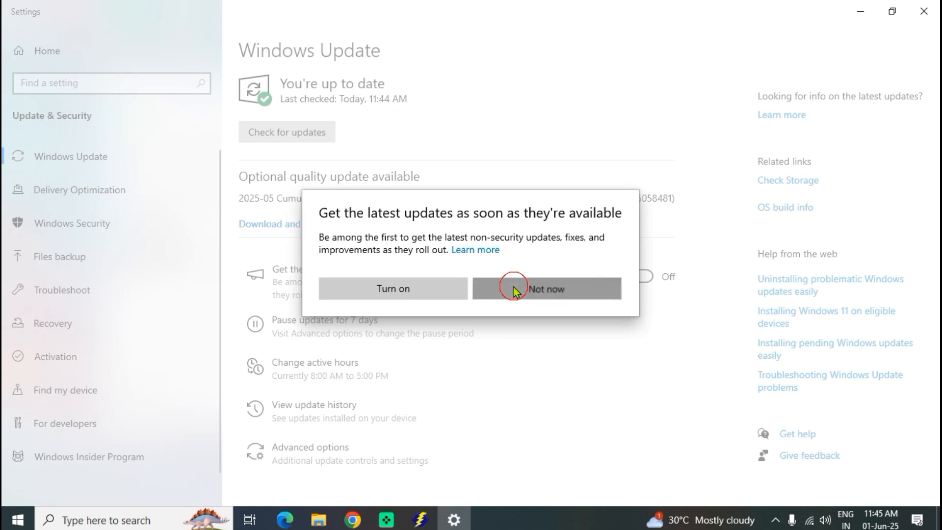